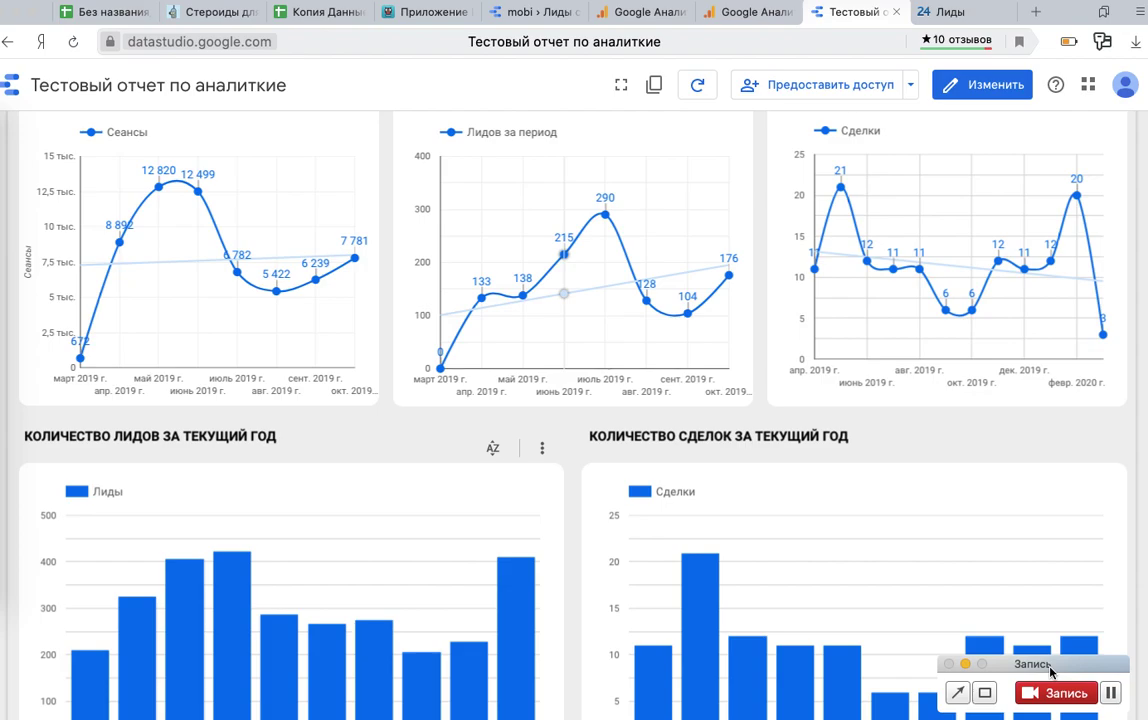
# Step: Review the report's session, lead and deal scorecards, line charts and yearly bar charts
pyautogui.scroll(5, 943, 582)
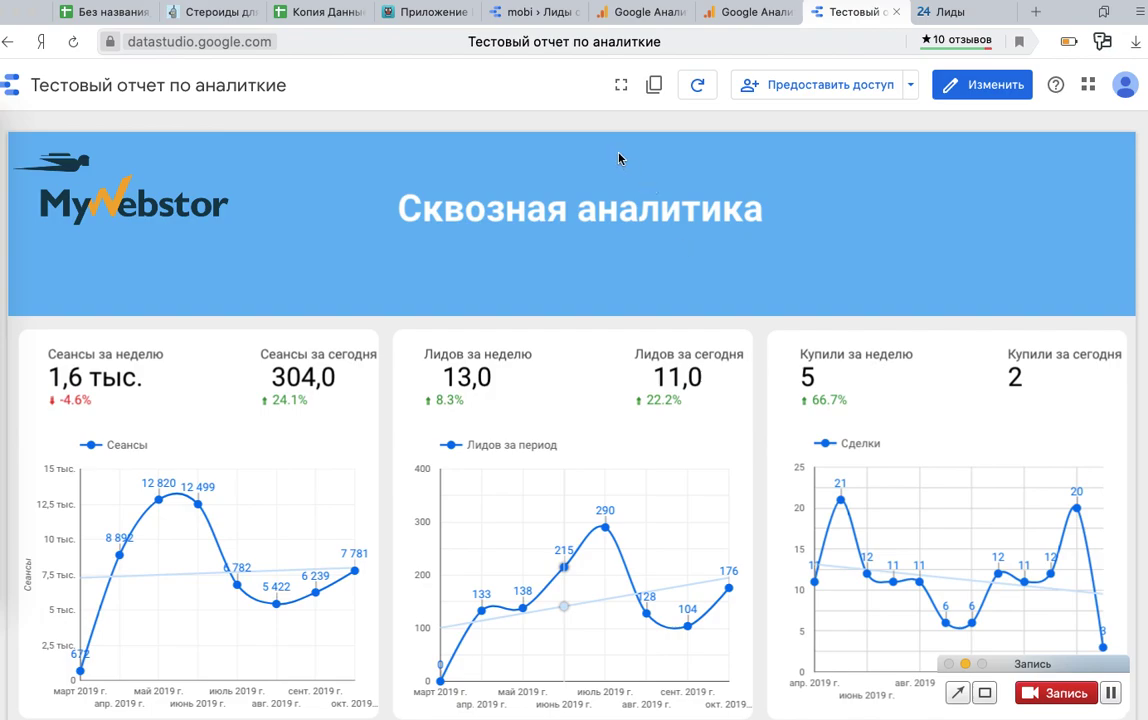
pyautogui.scroll(-2, 632, 226)
pyautogui.scroll(-1, 645, 240)
pyautogui.scroll(2, 480, 235)
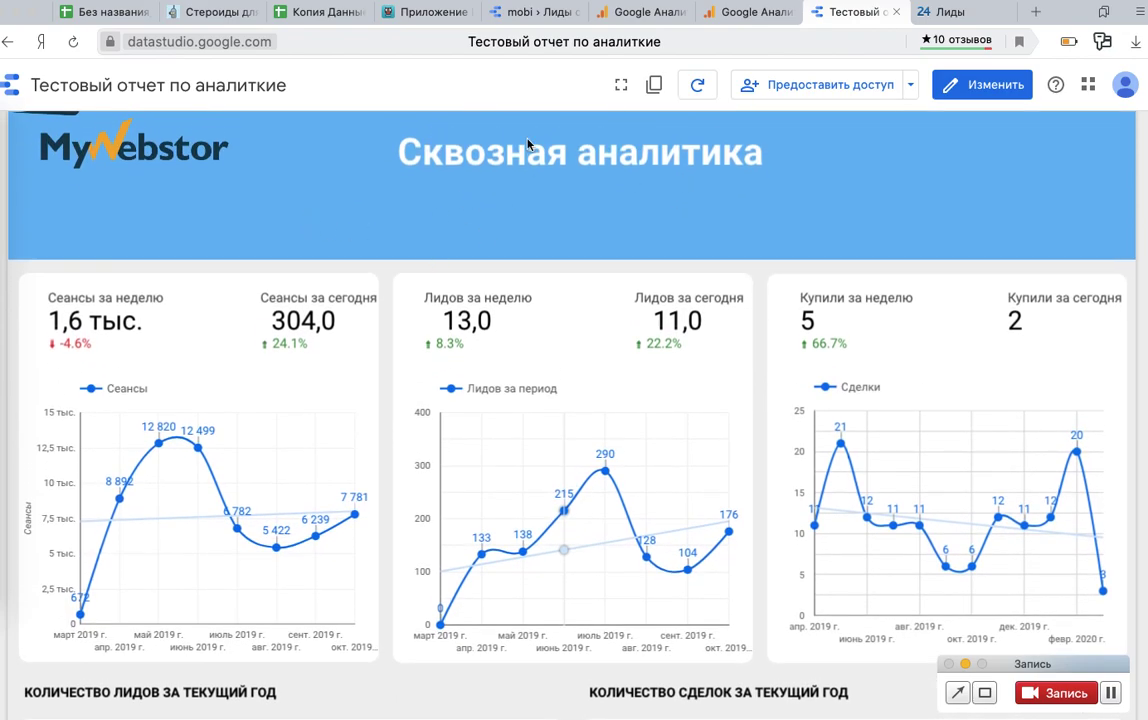
pyautogui.scroll(-1, 612, 287)
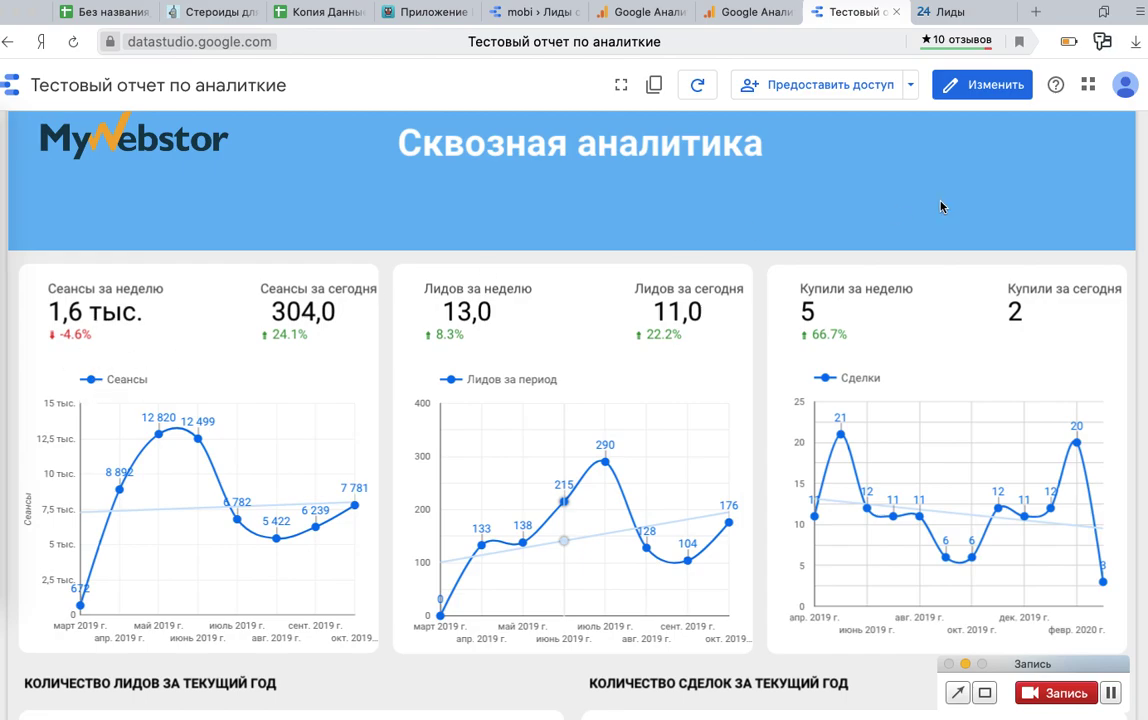
pyautogui.scroll(-2, 941, 208)
pyautogui.scroll(-2, 941, 208)
pyautogui.scroll(-4, 941, 208)
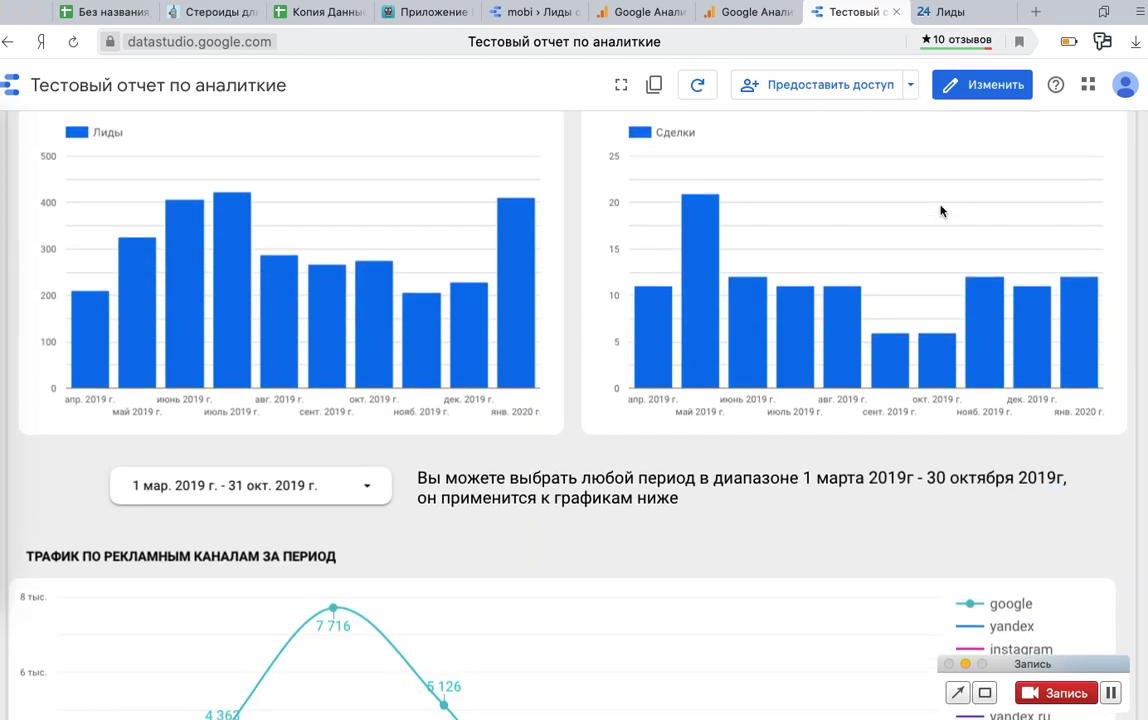
pyautogui.scroll(-2, 941, 208)
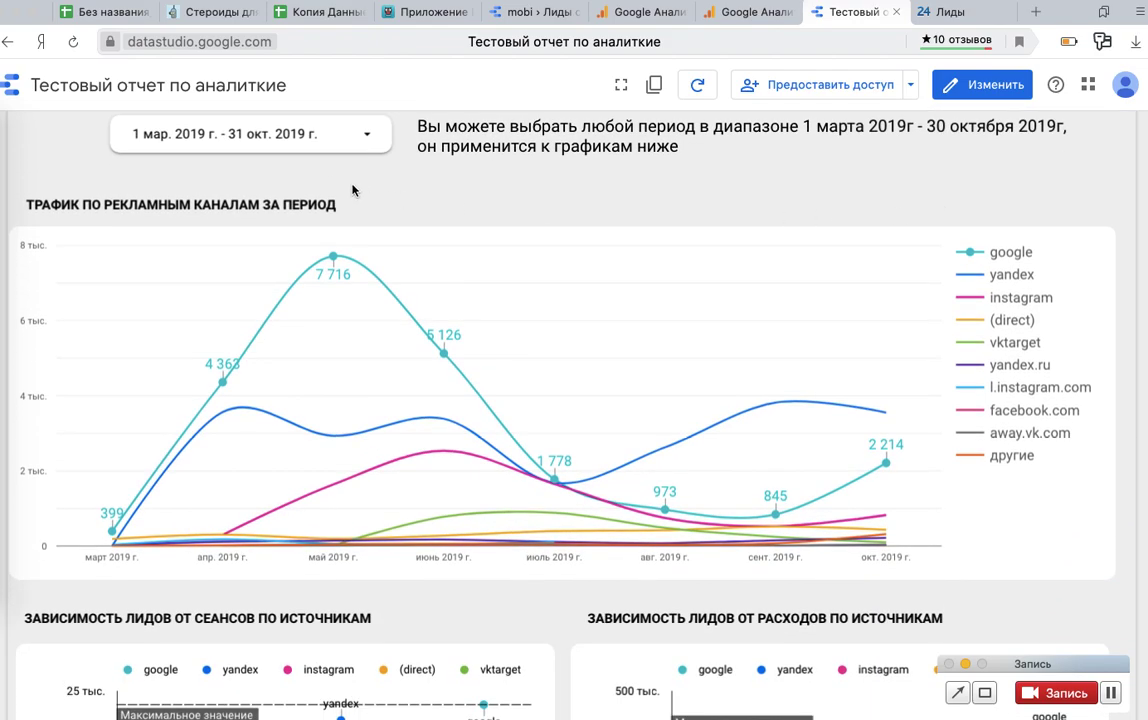
# Step: Inspect the report's date range selector, the advertising channel traffic chart, and the charts of leads against sessions and costs by source
pyautogui.scroll(1, 328, 145)
pyautogui.click(312, 205)
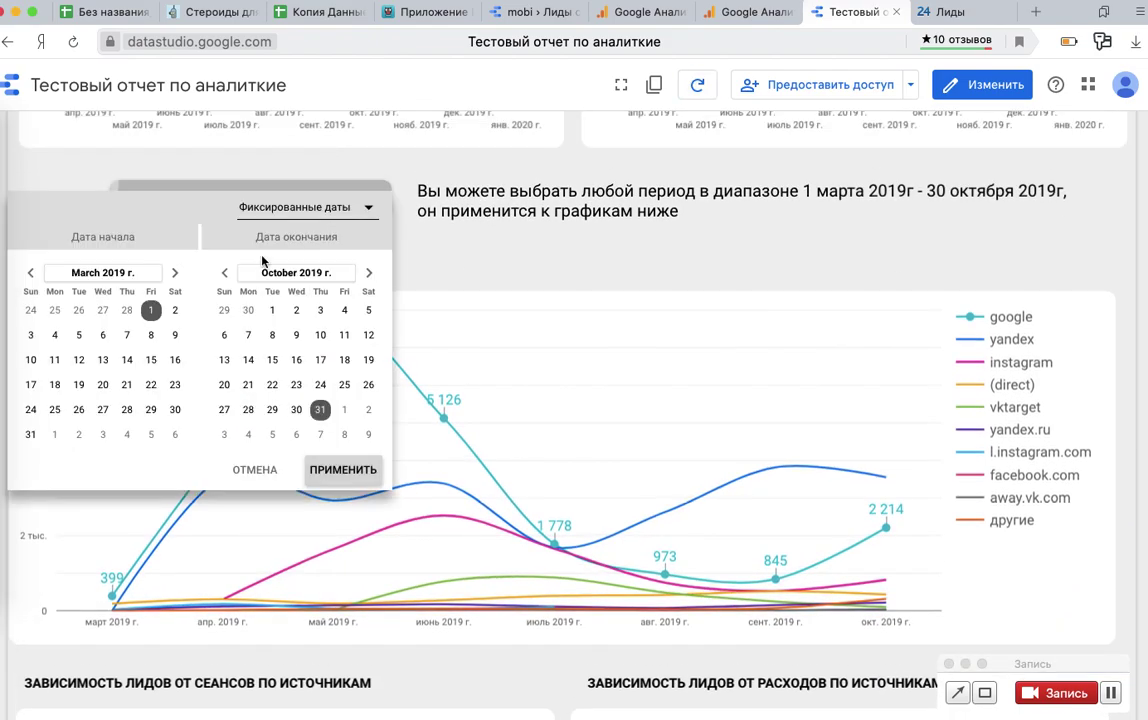
pyautogui.click(568, 255)
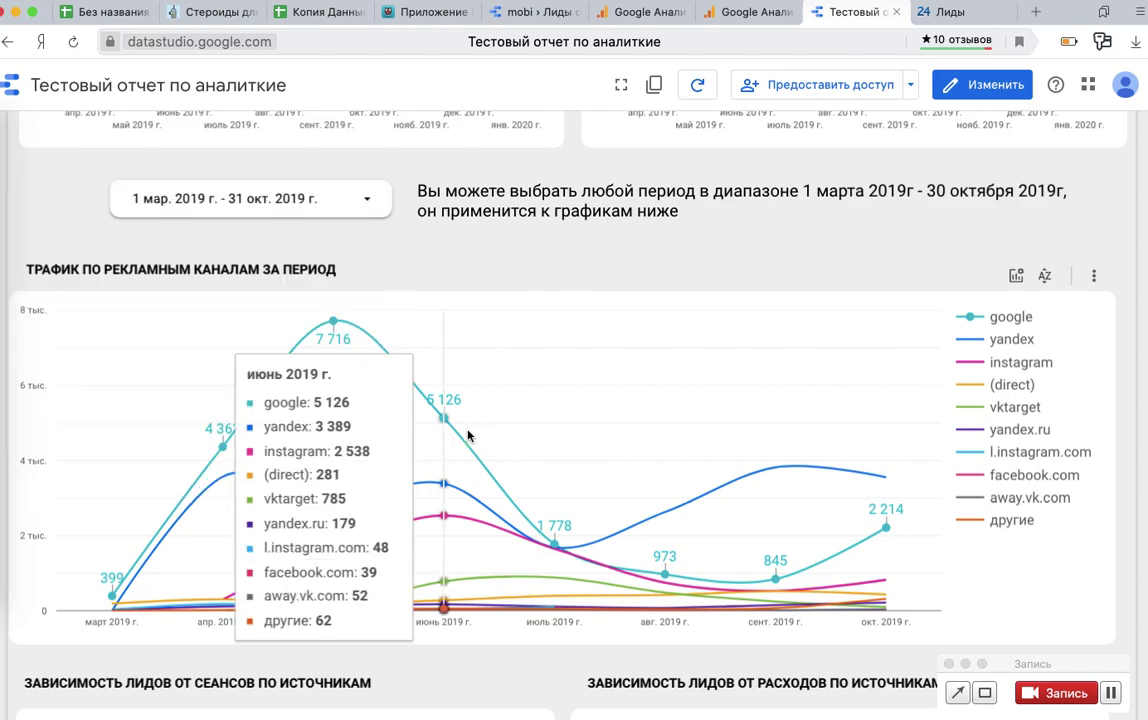
pyautogui.scroll(-5, 794, 458)
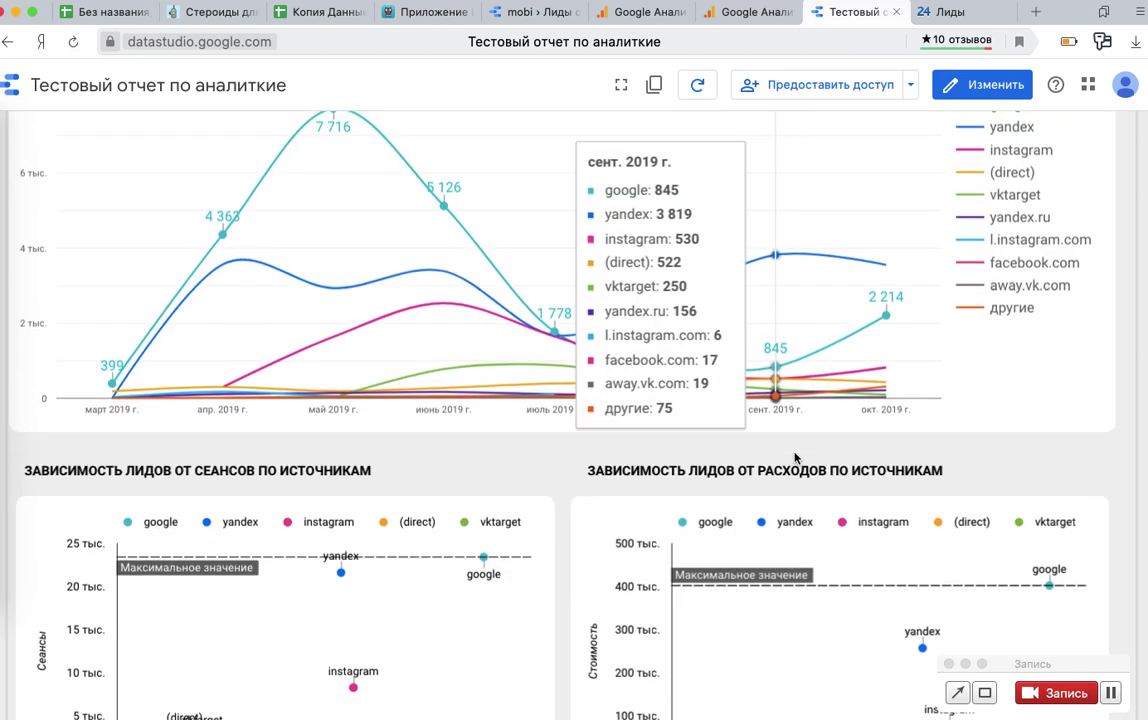
pyautogui.scroll(-3, 794, 458)
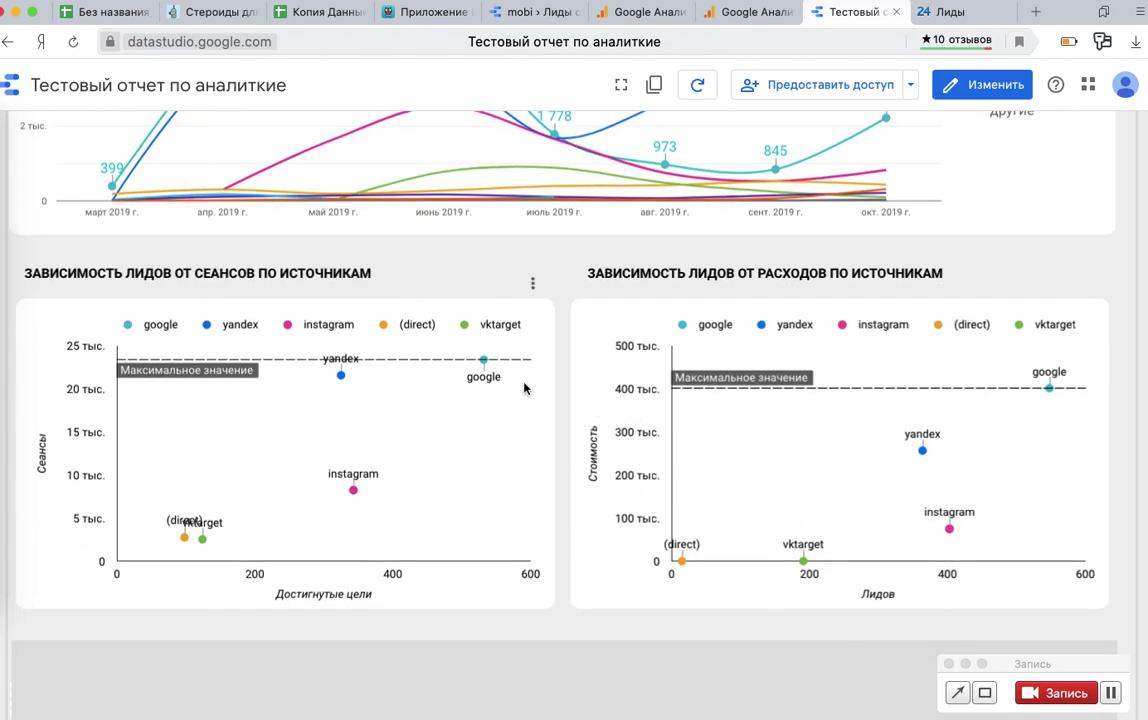
pyautogui.scroll(15, 524, 388)
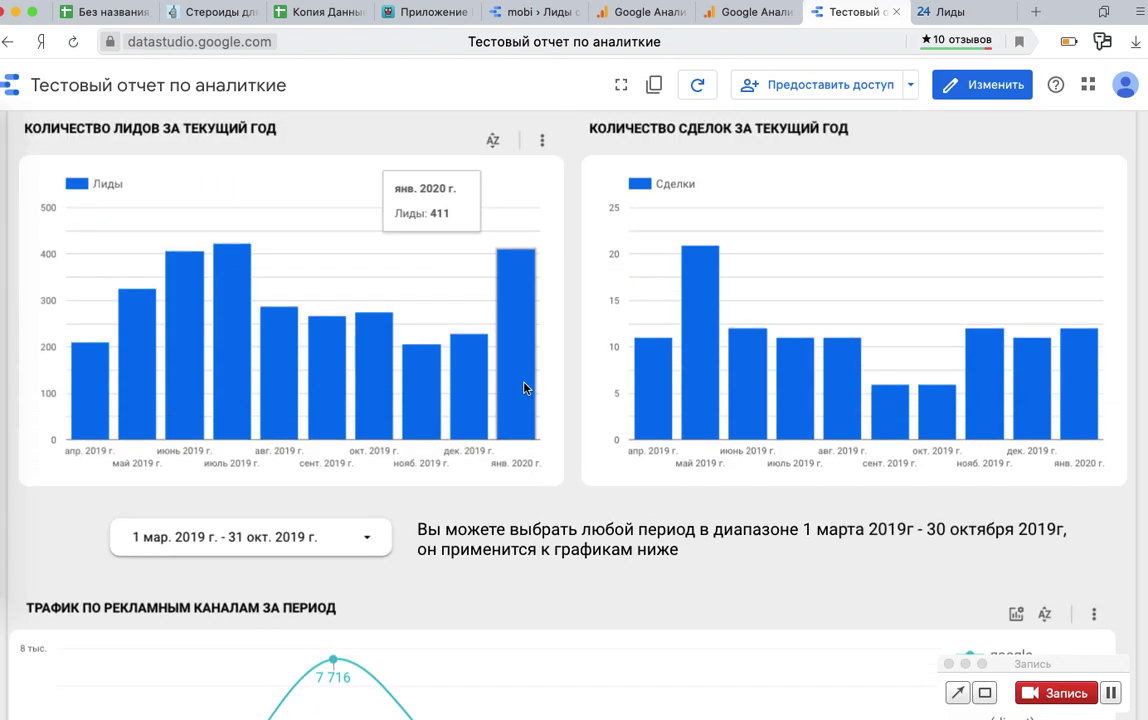
pyautogui.scroll(10, 524, 388)
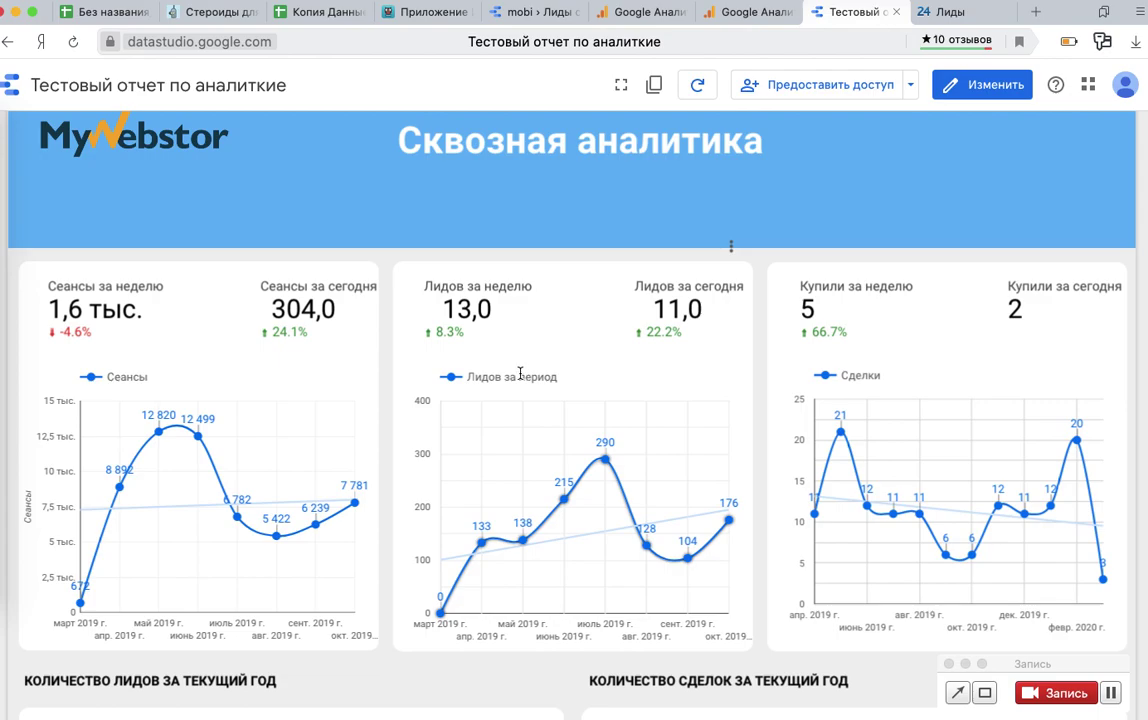
# Step: Switch to Bitrix24, open the Конструктор отчетов app and select its connector access token for copying
pyautogui.click(915, 14)
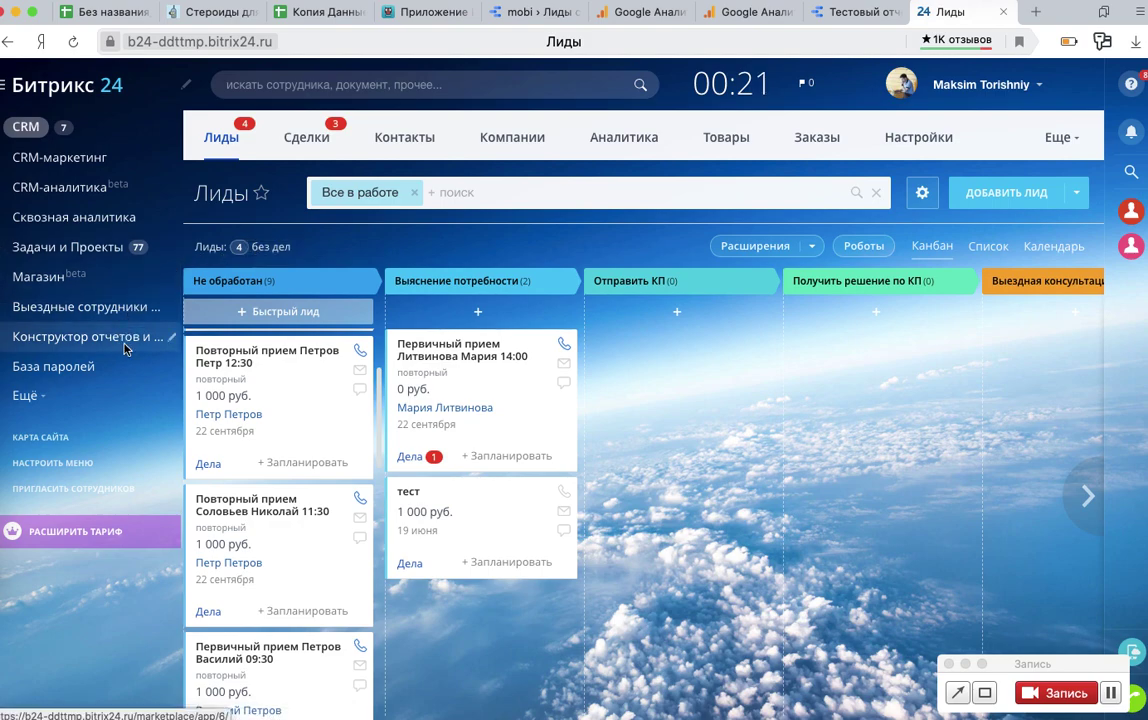
pyautogui.click(50, 337)
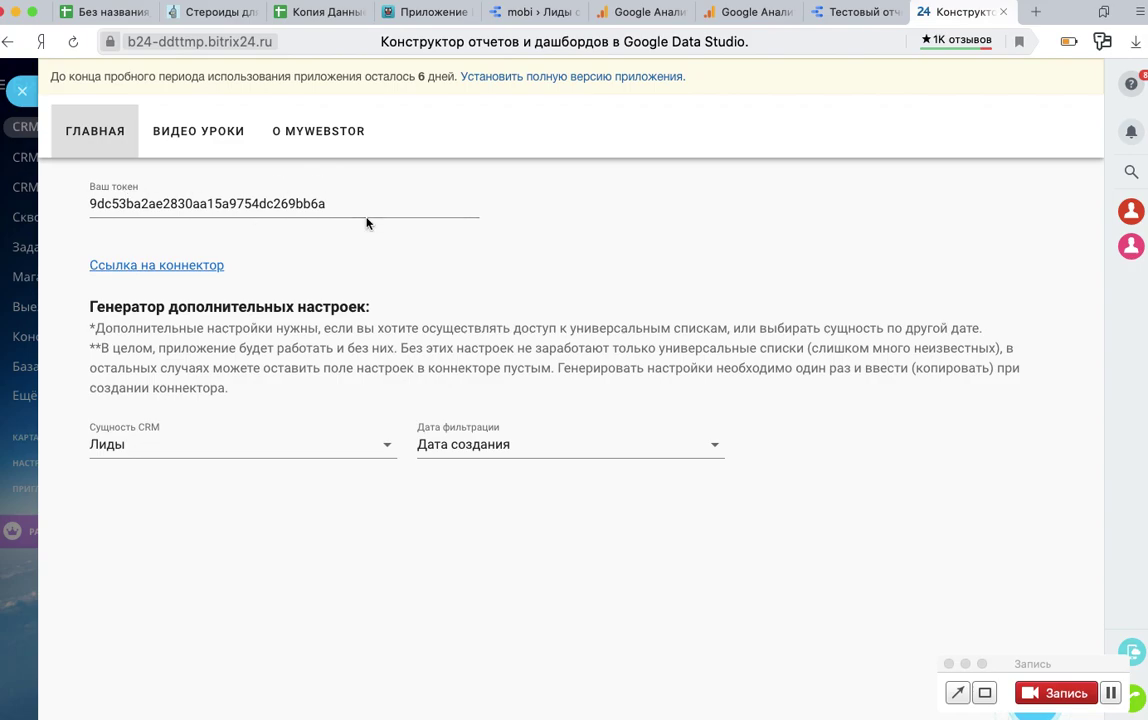
pyautogui.moveTo(335, 206); pyautogui.dragTo(141, 207)
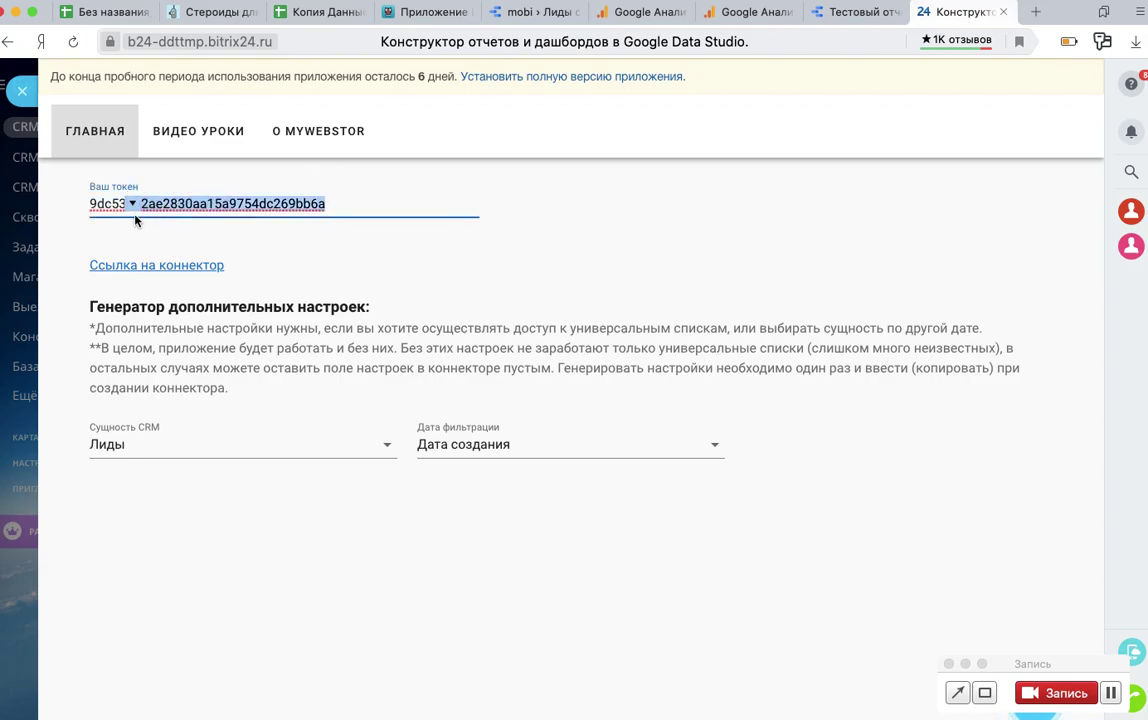
pyautogui.click(405, 186)
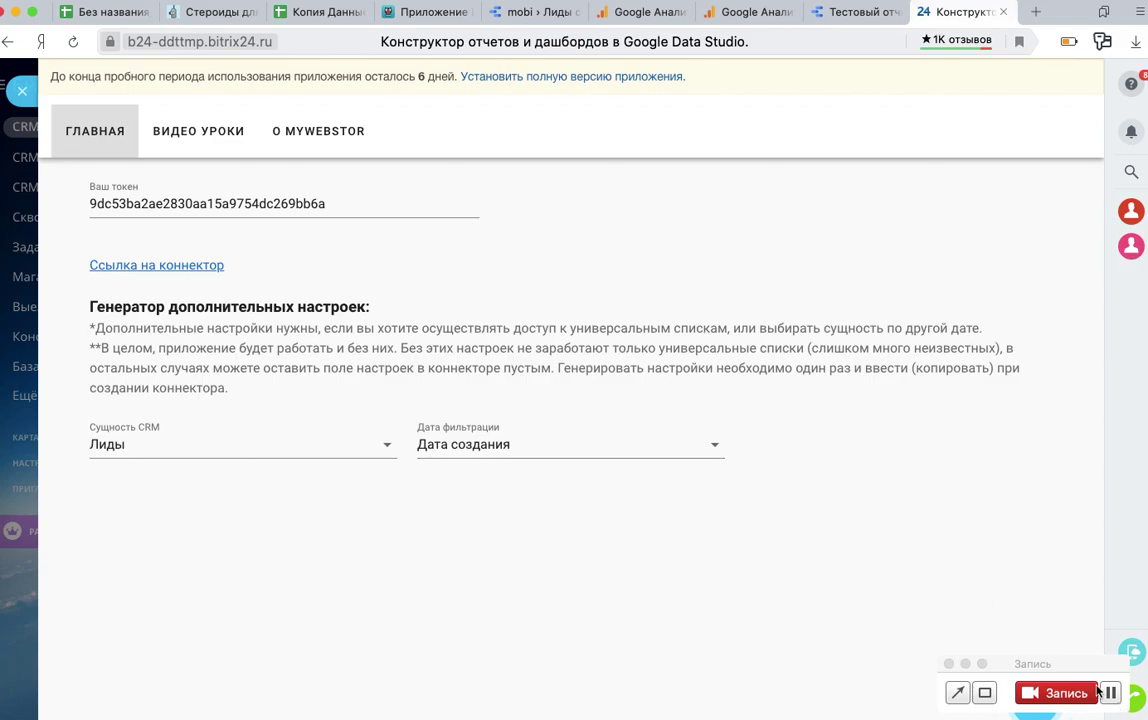
# Step: Open the Bitrix24 connector from the app's link and paste the access token into the token field
pyautogui.click(187, 267)
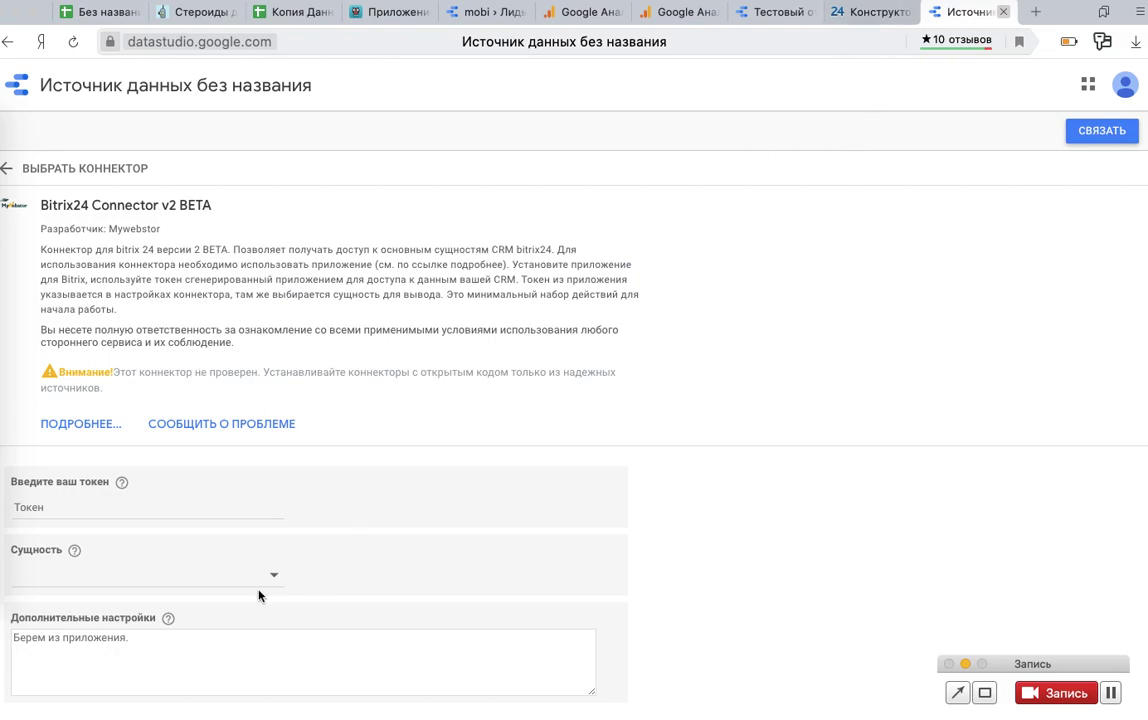
pyautogui.click(85, 509)
pyautogui.press('super+v')
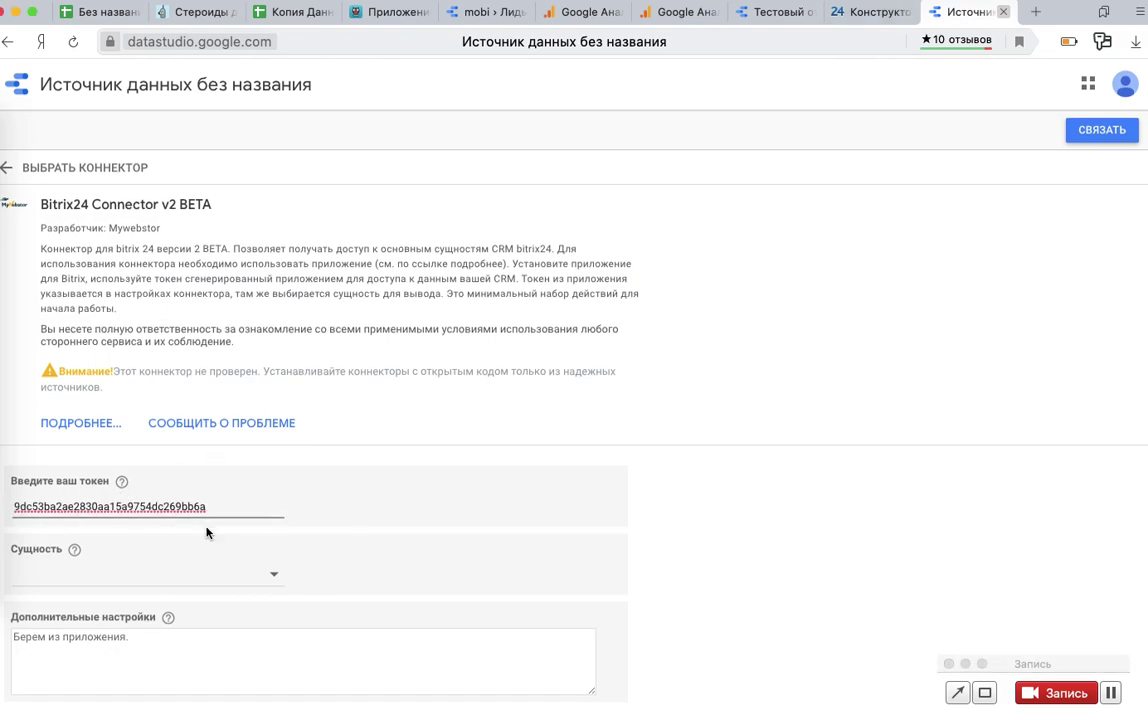
# Step: Choose Лид as the connector's entity after looking through the available entities
pyautogui.click(231, 574)
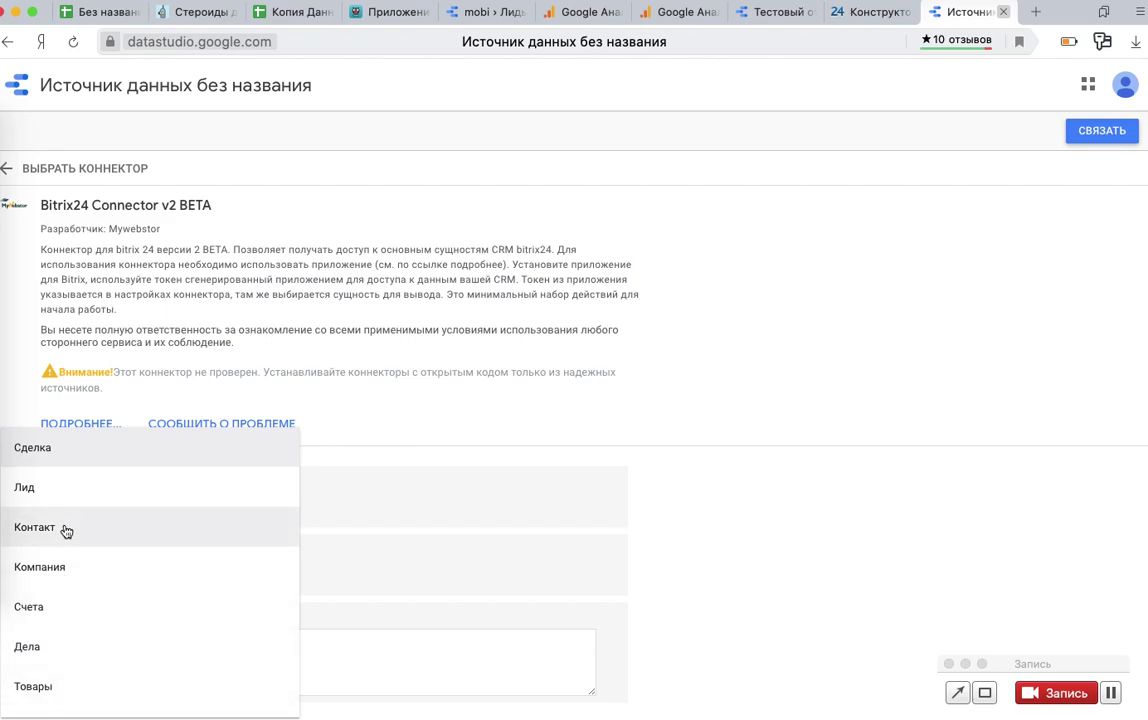
pyautogui.scroll(-3, 95, 577)
pyautogui.scroll(3, 85, 620)
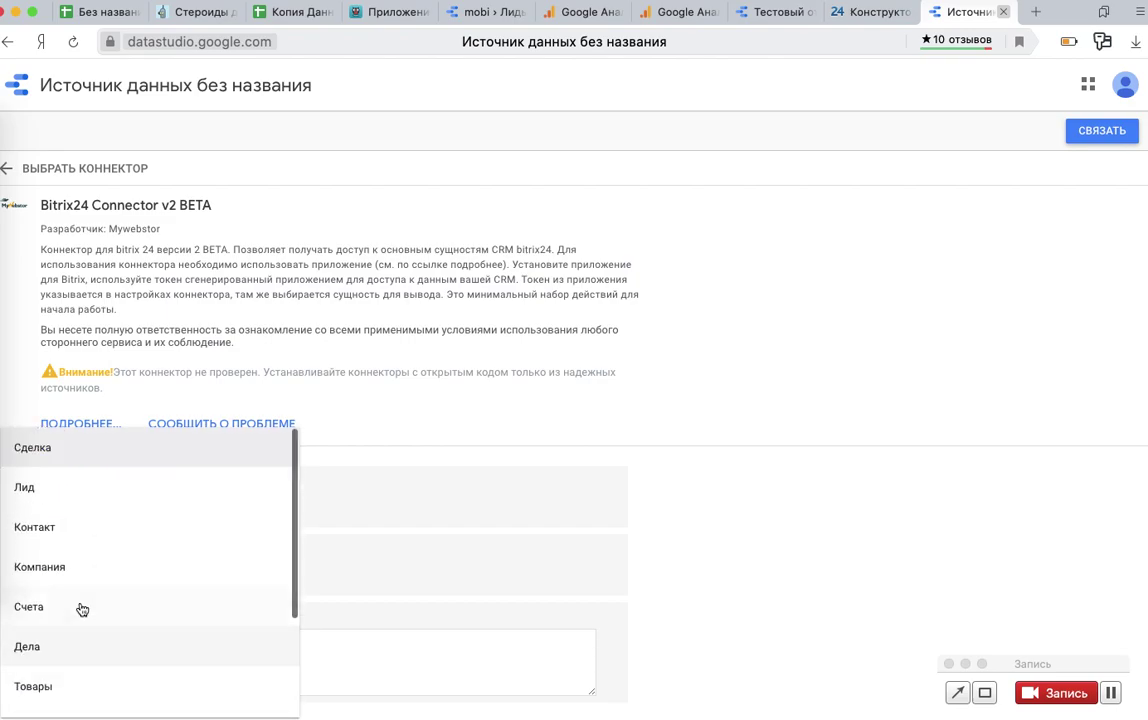
pyautogui.click(56, 490)
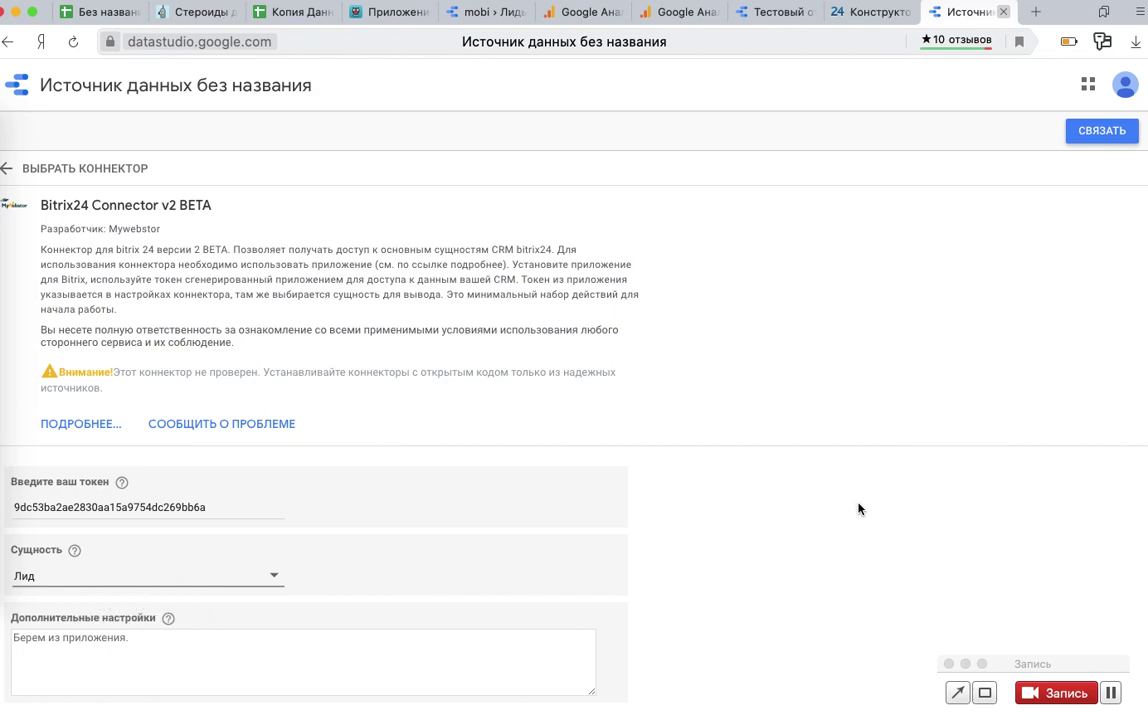
# Step: Generate an additional settings configuration for Лиды with the filter date Дата завершения in the Bitrix24 app and copy it
pyautogui.click(64, 664)
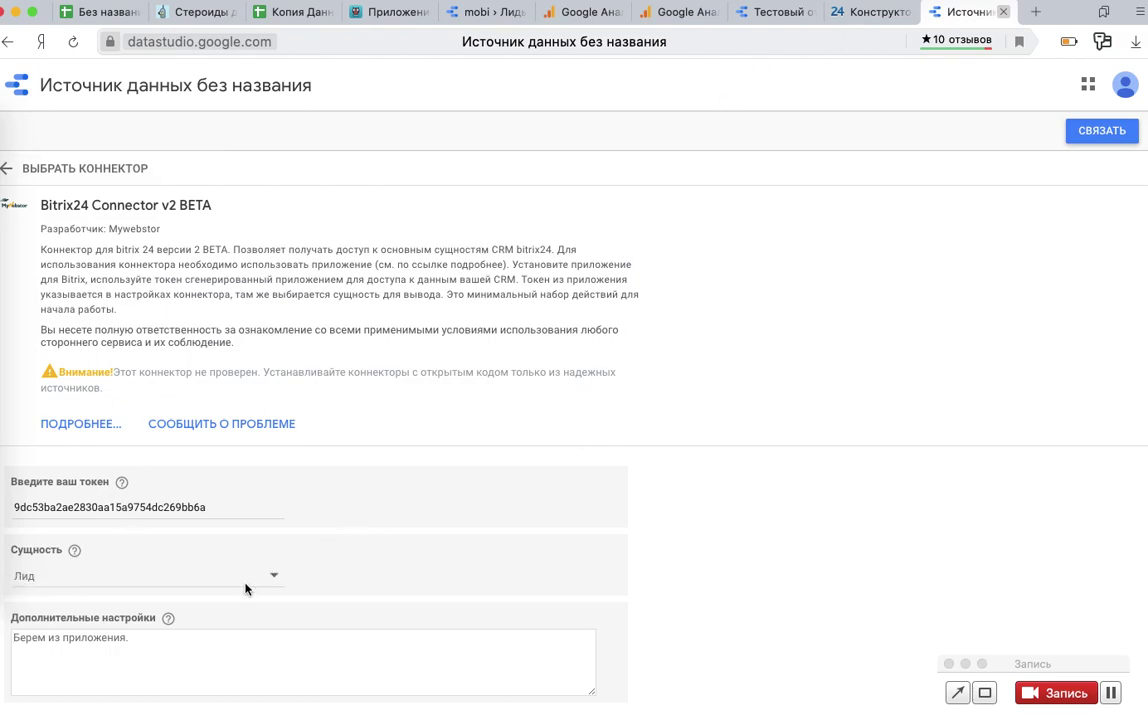
pyautogui.click(866, 13)
pyautogui.click(564, 452)
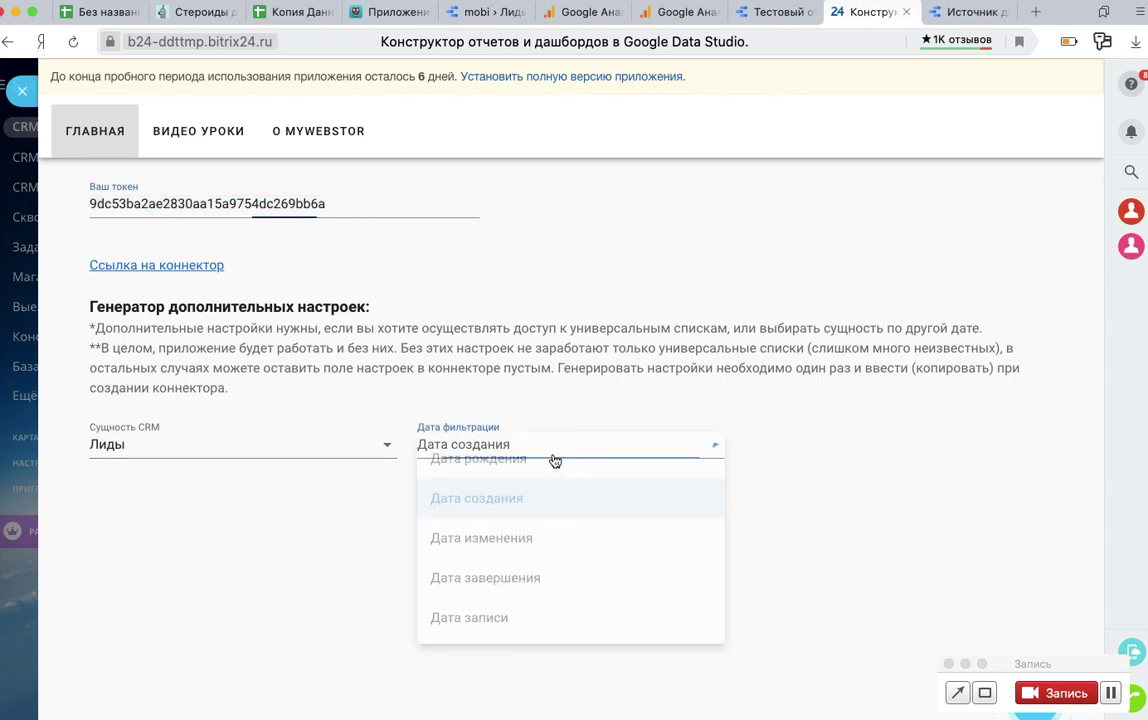
pyautogui.click(514, 568)
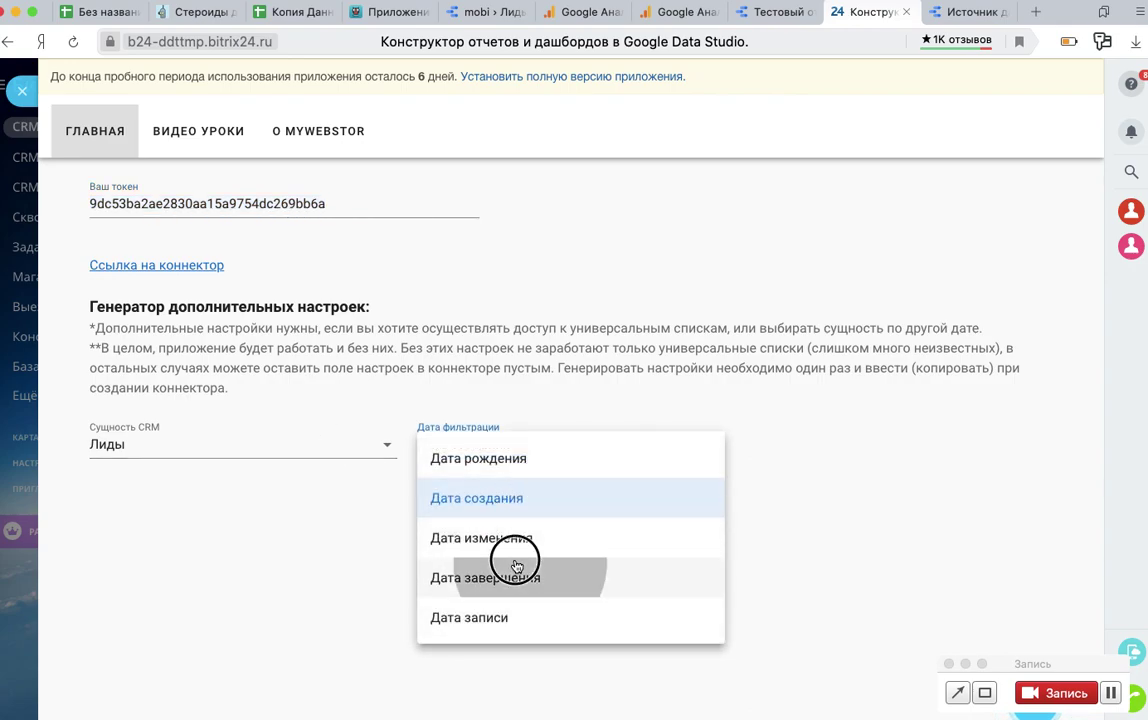
pyautogui.moveTo(494, 551); pyautogui.dragTo(300, 495)
pyautogui.press('super+c')
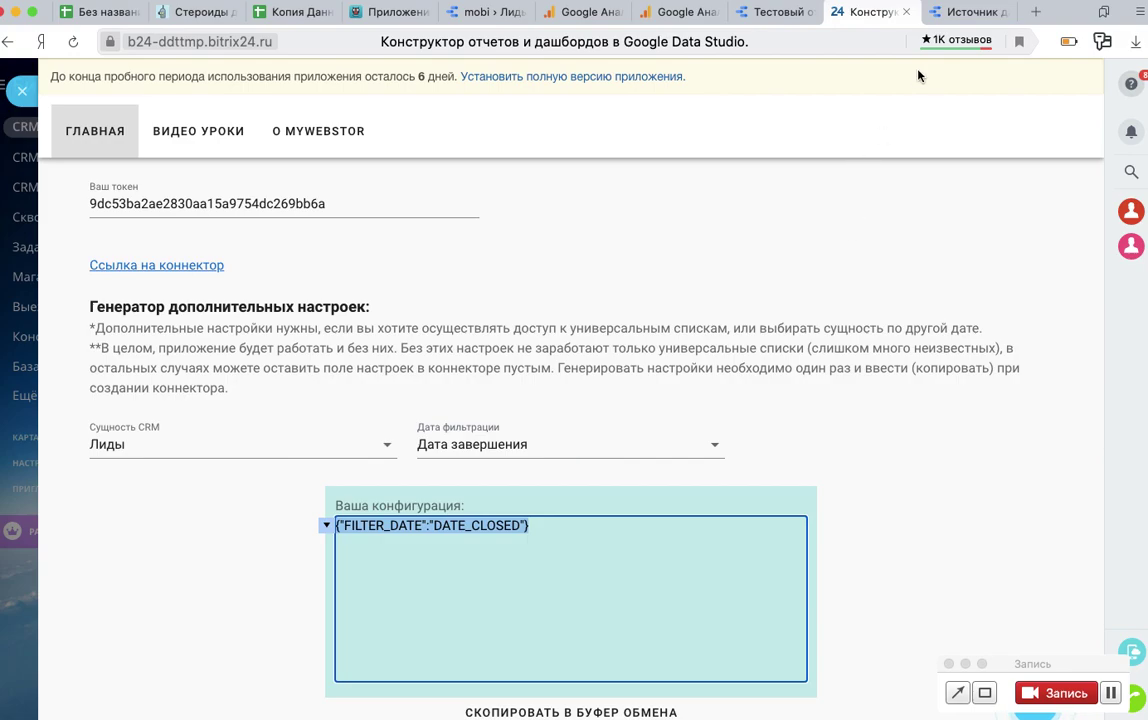
# Step: Paste {"FILTER_DATE":"DATE_CLOSED"} into the connector's additional settings, and clear the field again
pyautogui.click(955, 13)
pyautogui.click(118, 669)
pyautogui.press('super+v')
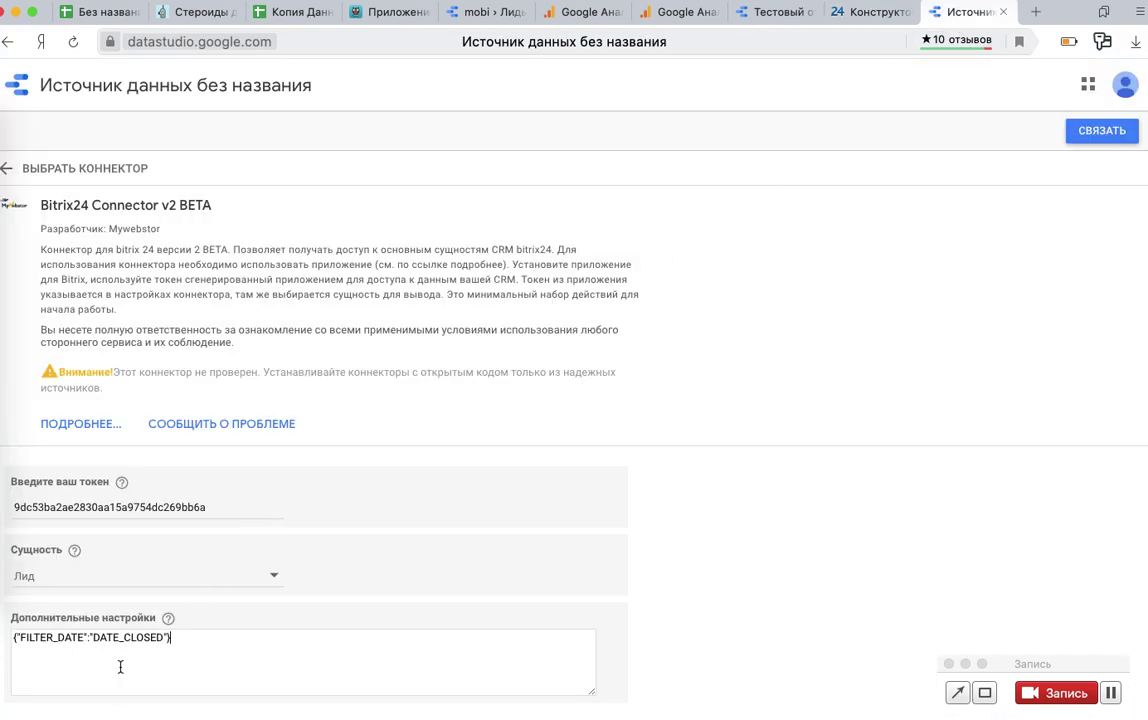
pyautogui.tripleClick(232, 643)
pyautogui.press('BackSpace')
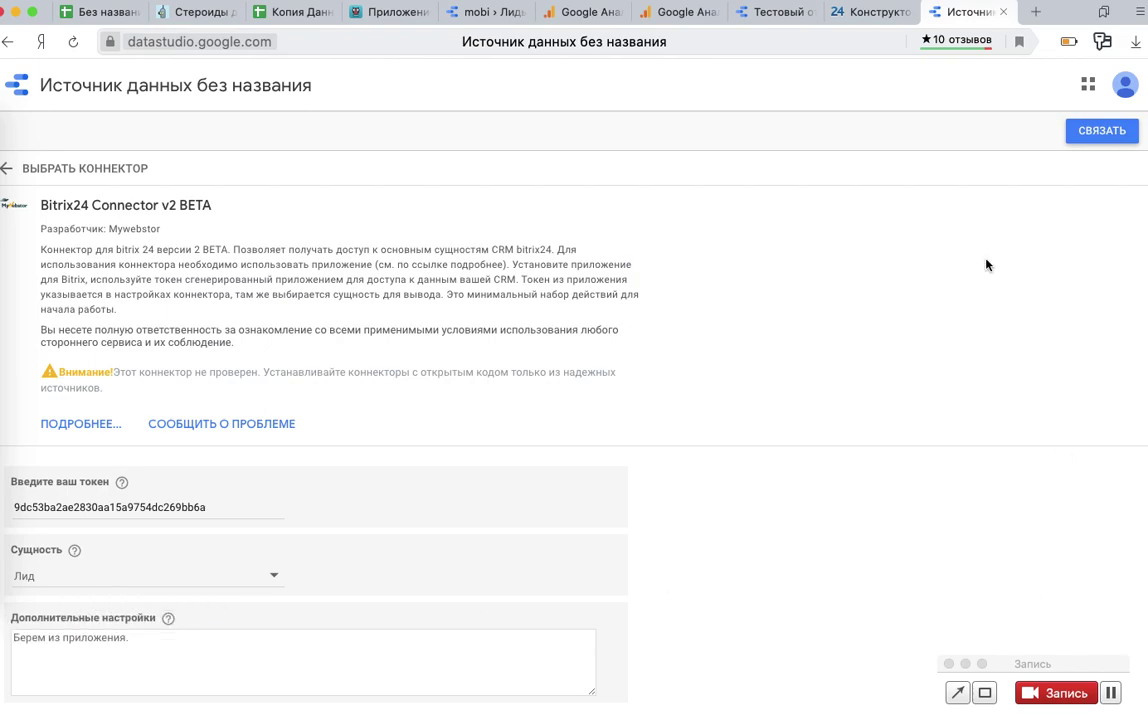
# Step: Connect the Bitrix24 data source and look through its lead fields
pyautogui.click(1093, 134)
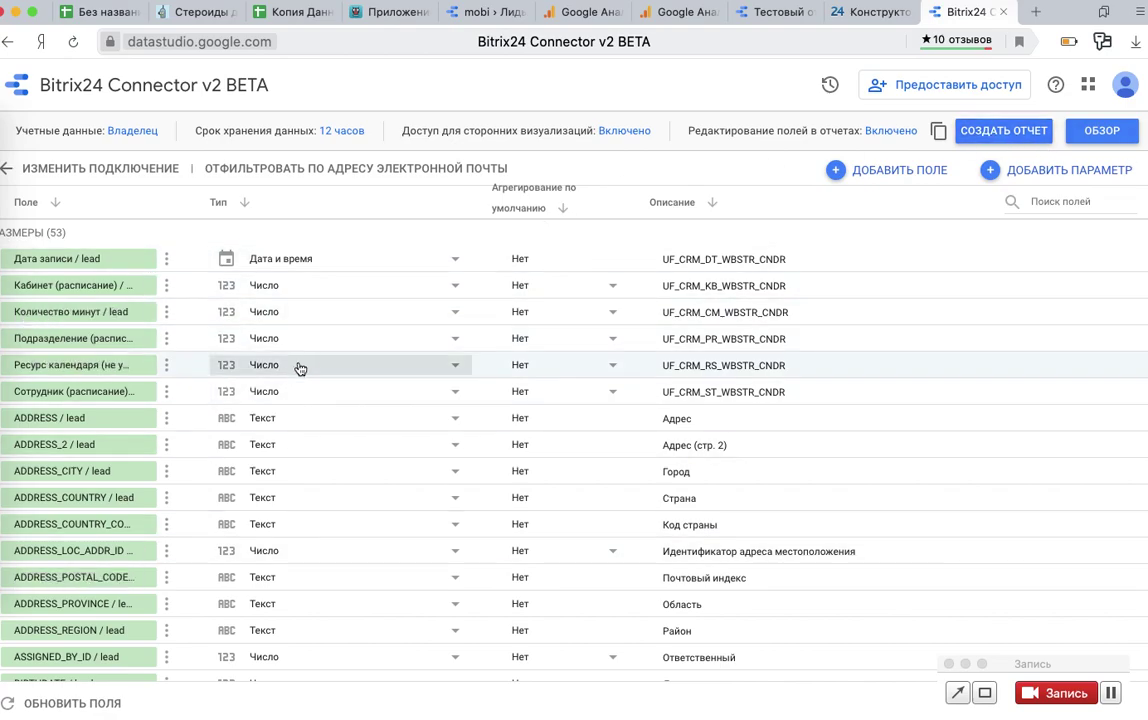
pyautogui.scroll(-3, 313, 360)
pyautogui.scroll(-10, 308, 427)
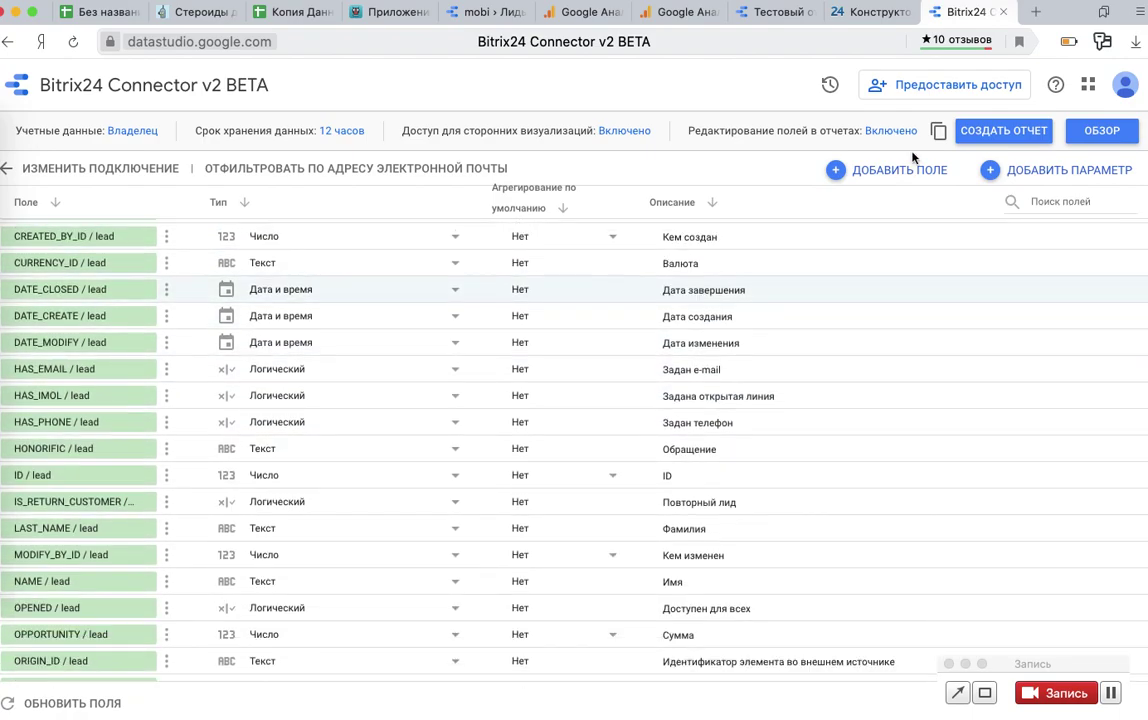
# Step: Create a report from the Bitrix24 source with its data added, and reposition the default table slightly lower on the page
pyautogui.click(1000, 132)
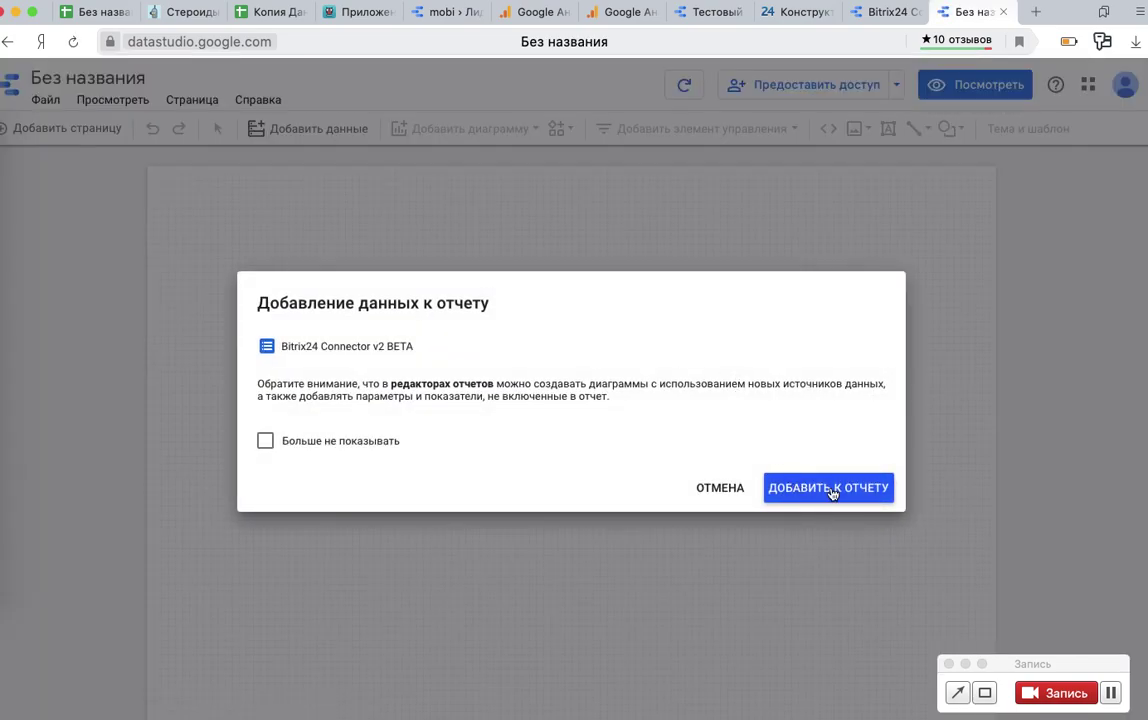
pyautogui.click(831, 490)
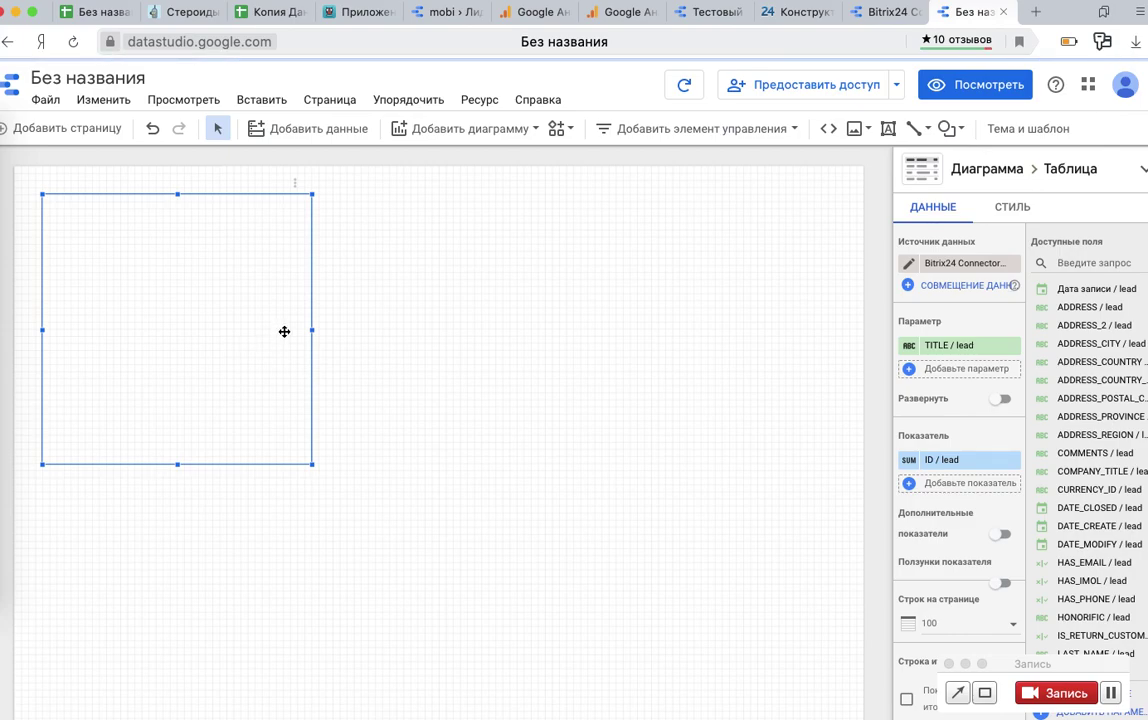
pyautogui.click(314, 327)
pyautogui.click(245, 330)
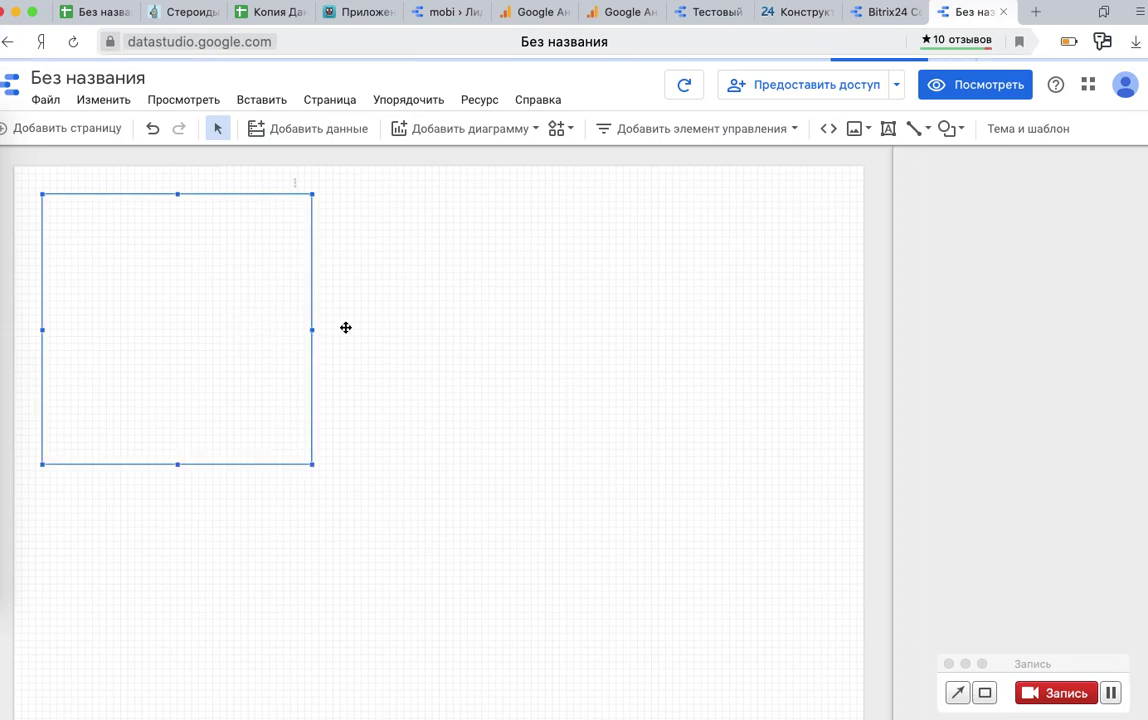
pyautogui.click(268, 392)
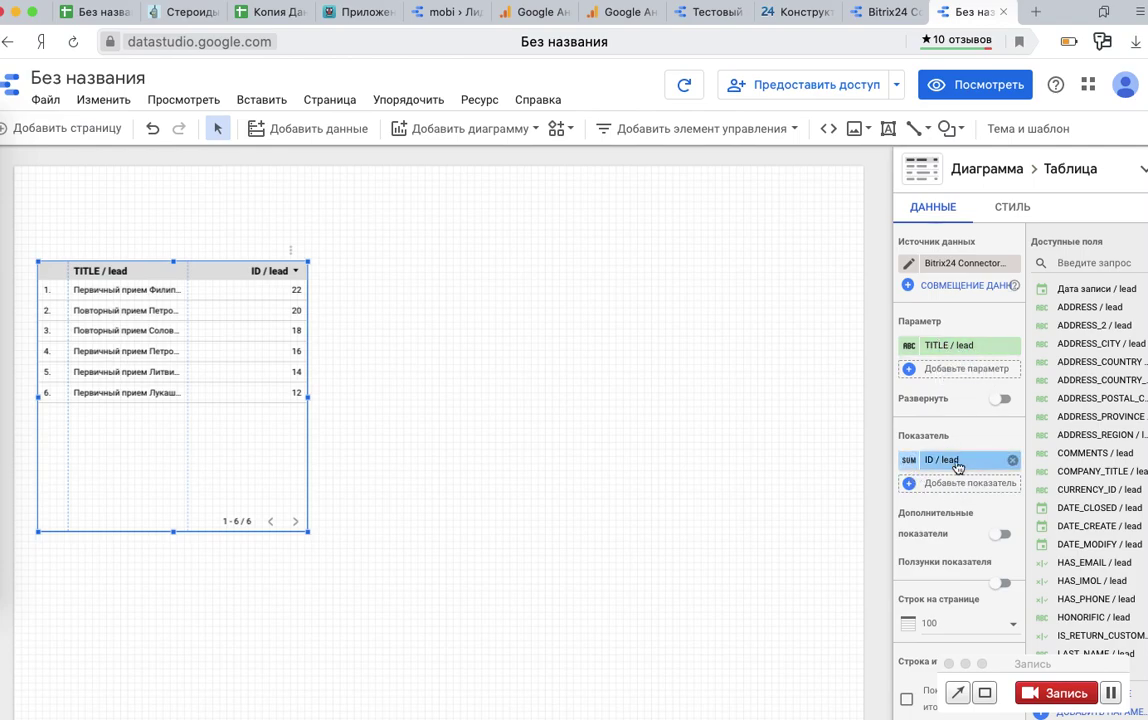
# Step: Search the available fields for "op" and add OPPORTUNITY / lead as a second metric of the table
pyautogui.click(1115, 263)
pyautogui.write('op')
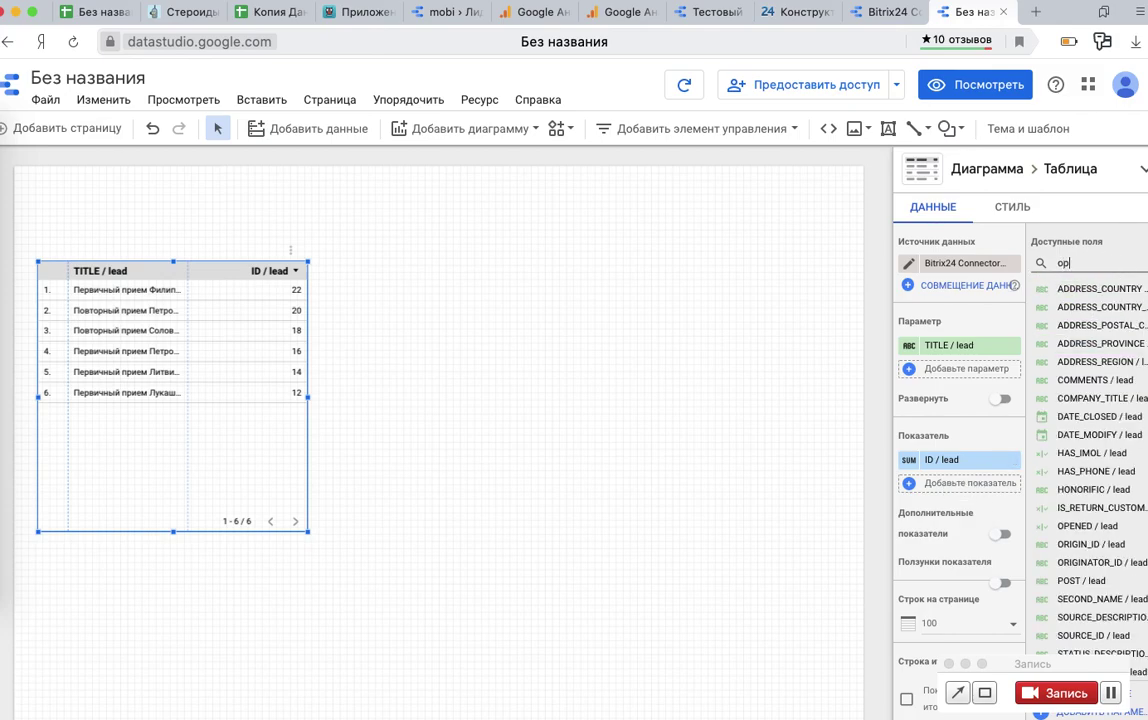
pyautogui.write('o')
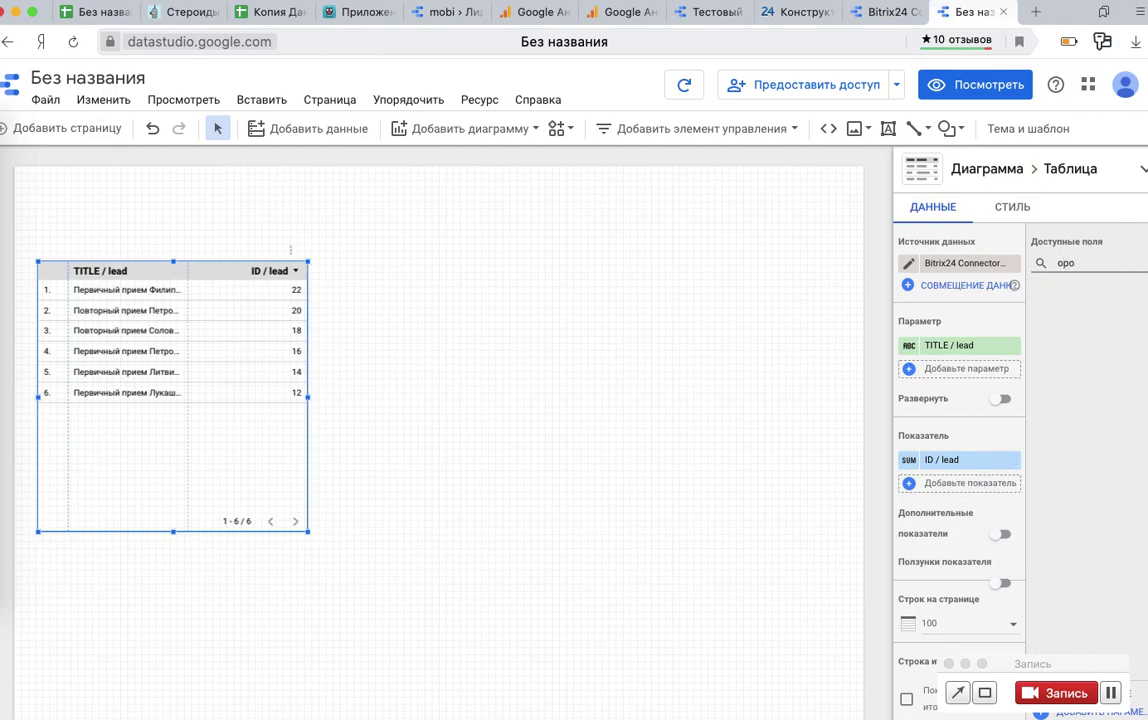
pyautogui.moveTo(1127, 304); pyautogui.dragTo(989, 484)
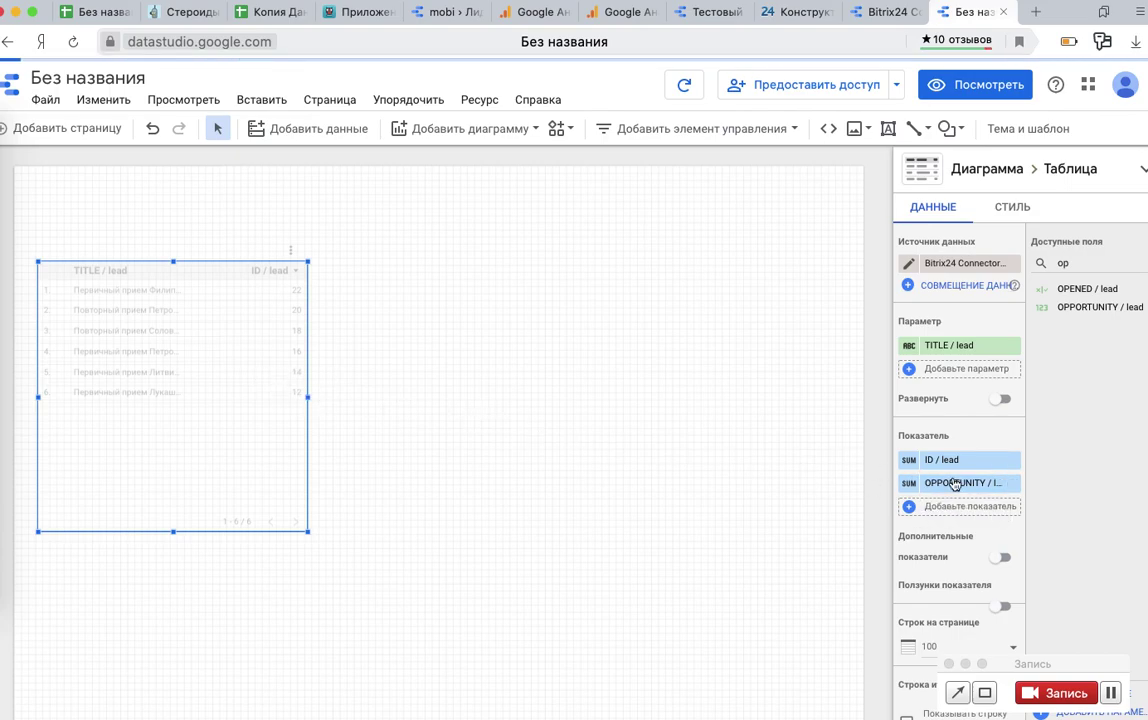
# Step: Rename the table's OPPORTUNITY / lead metric as "Сумма в лидах", and widen the table and its TITLE / lead column
pyautogui.moveTo(308, 397); pyautogui.dragTo(461, 395)
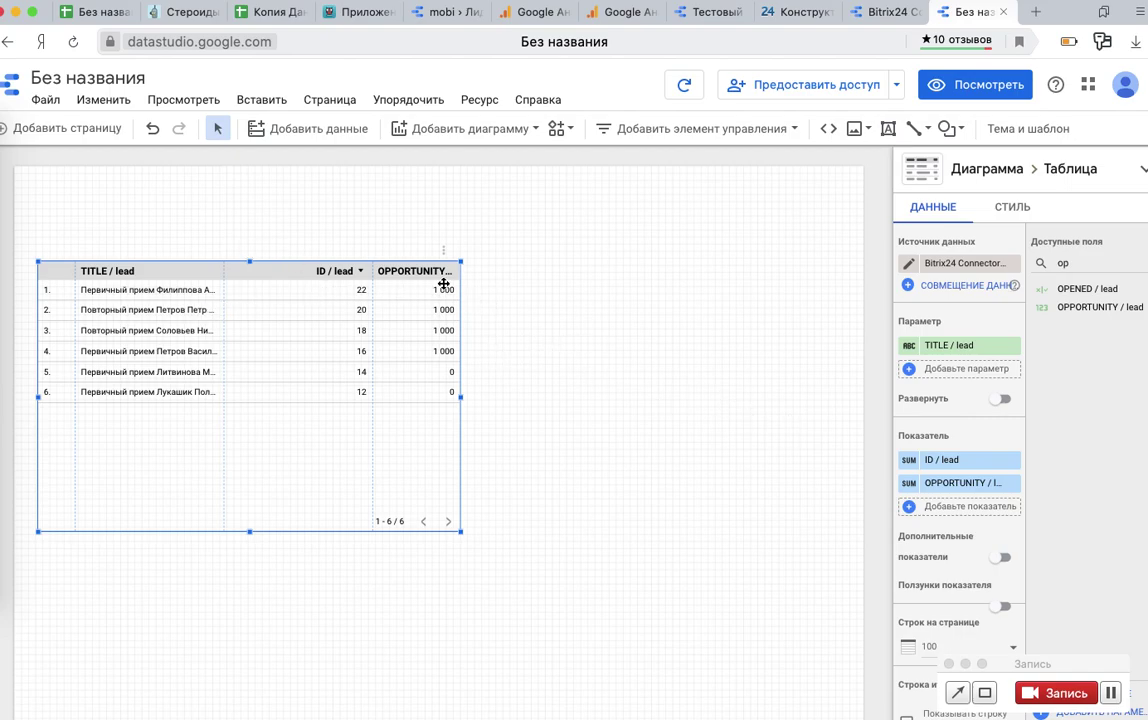
pyautogui.click(908, 483)
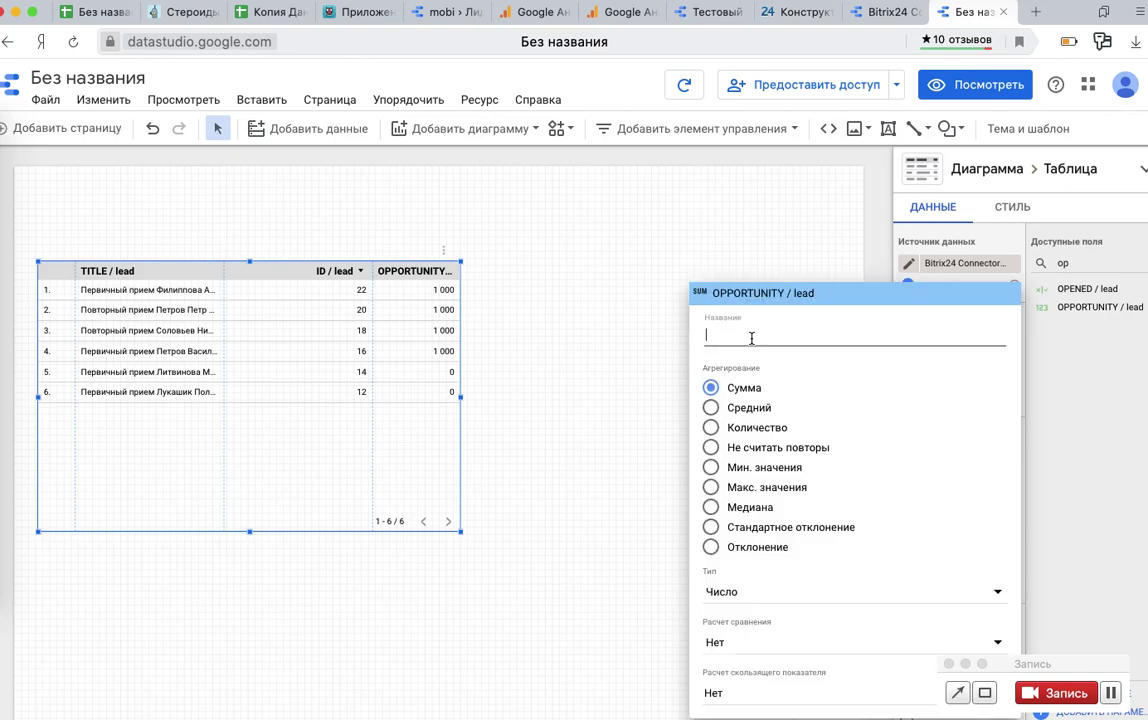
pyautogui.write('Се')
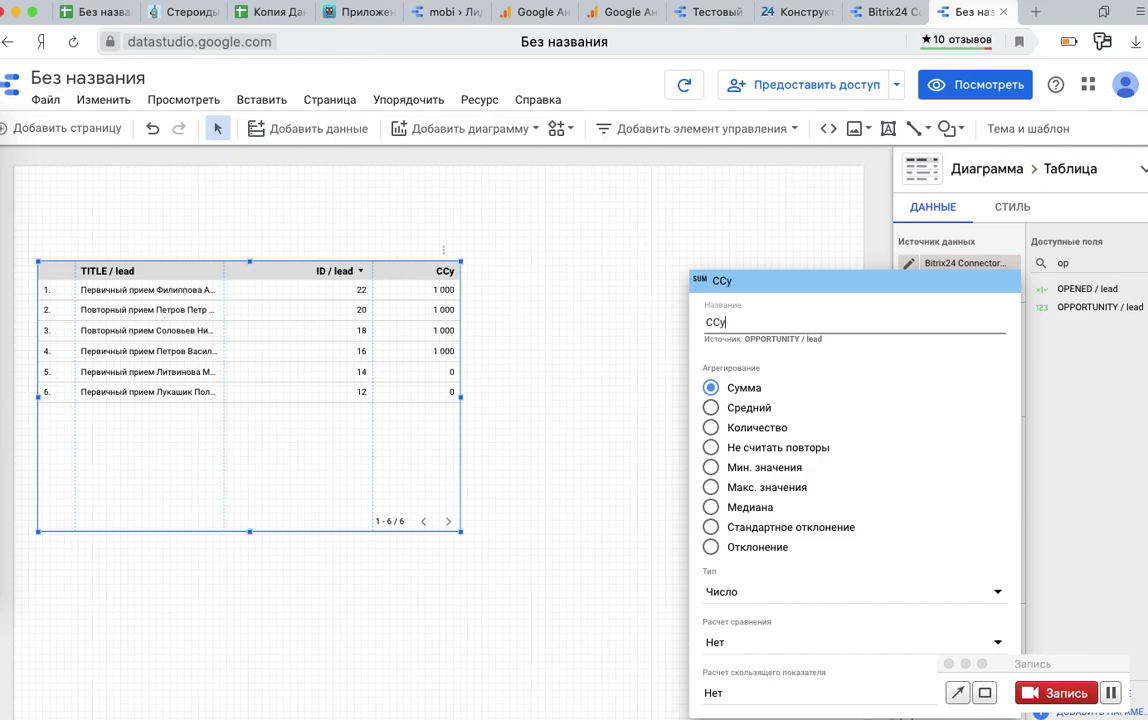
pyautogui.write('мма в лидах')
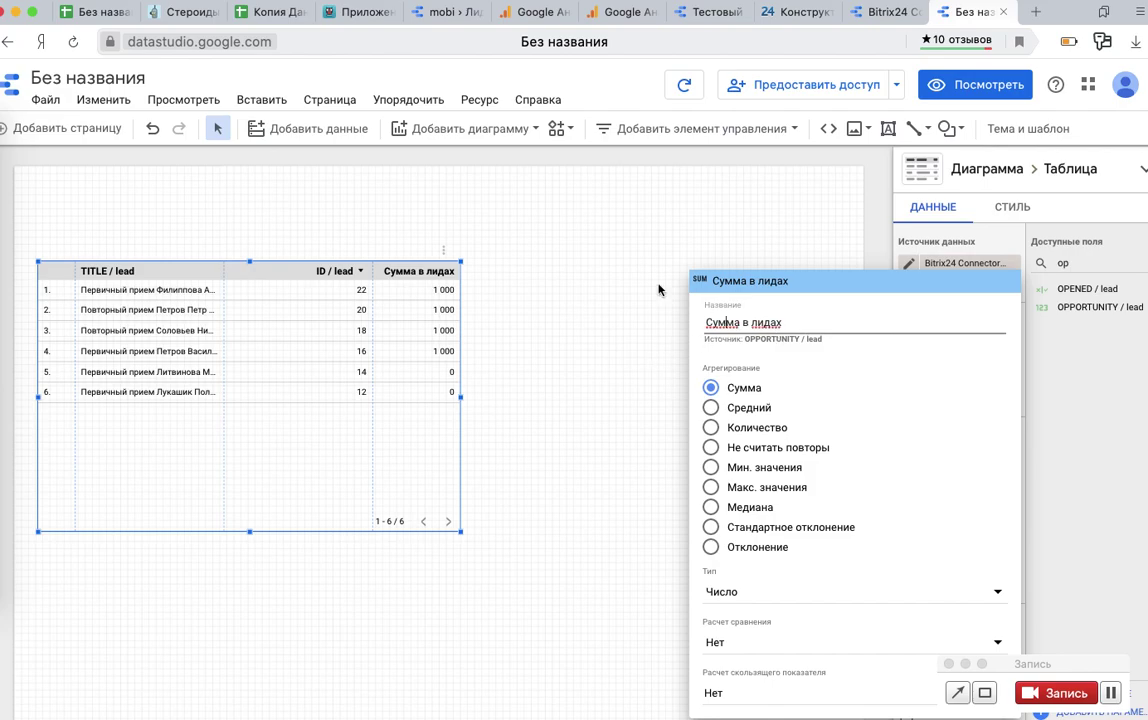
pyautogui.click(593, 278)
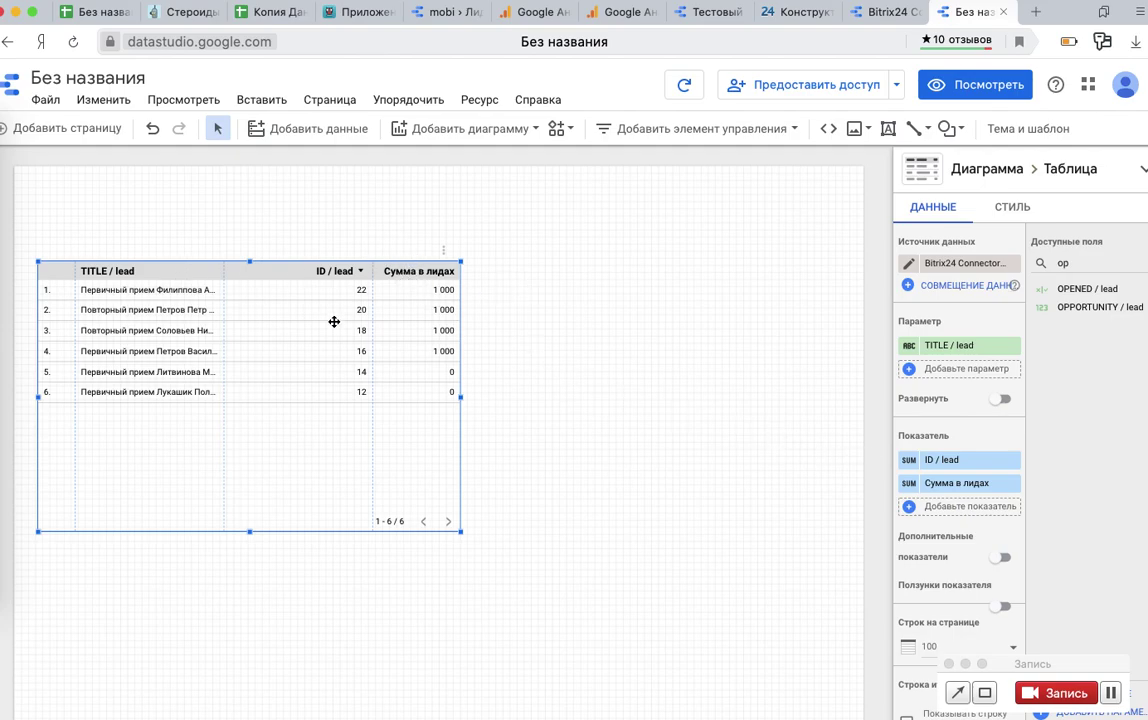
pyautogui.moveTo(225, 338); pyautogui.dragTo(262, 333)
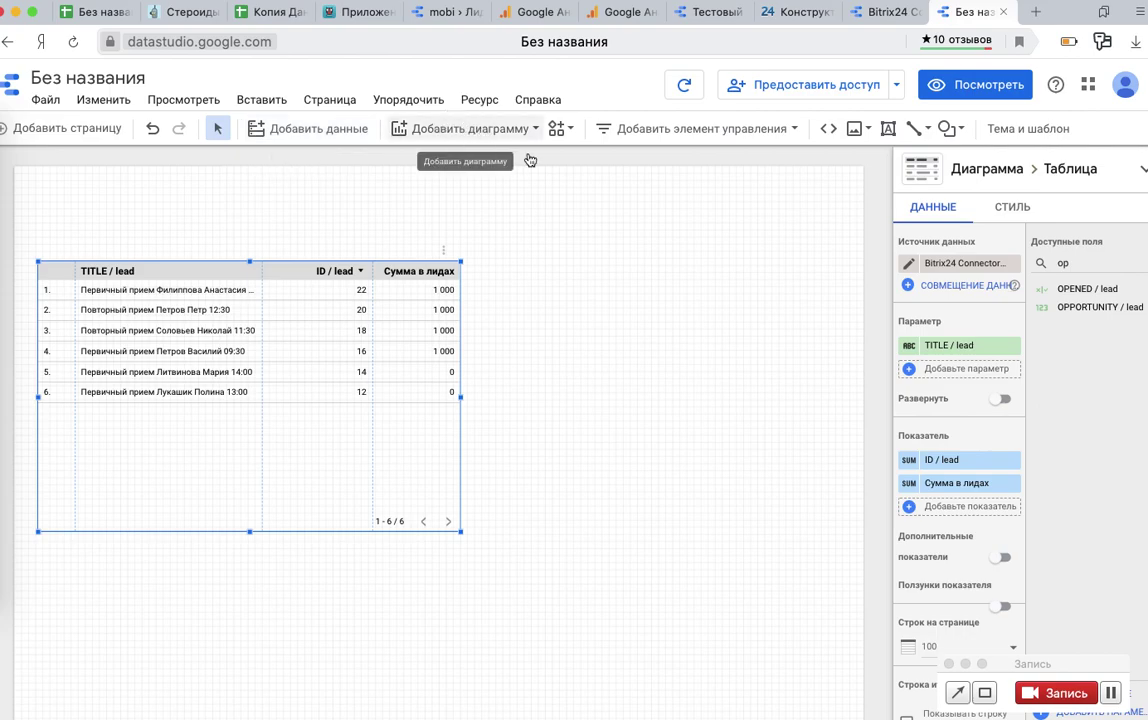
# Step: Add a pie chart beside the table on the report page
pyautogui.click(472, 134)
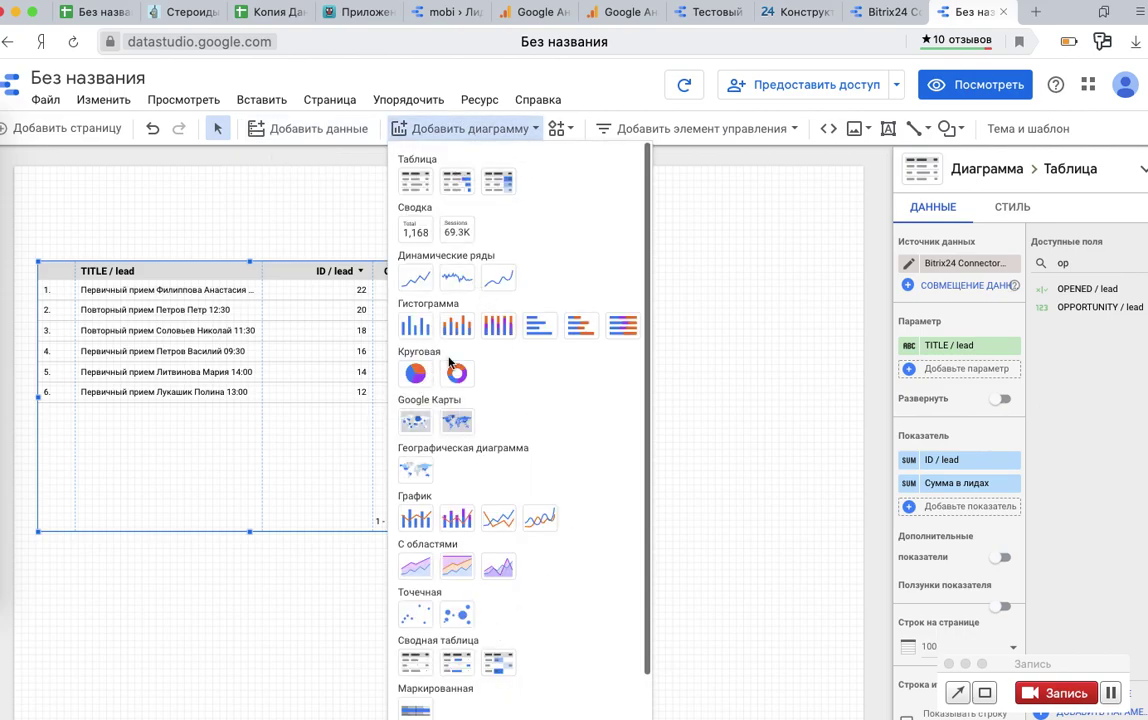
pyautogui.click(415, 373)
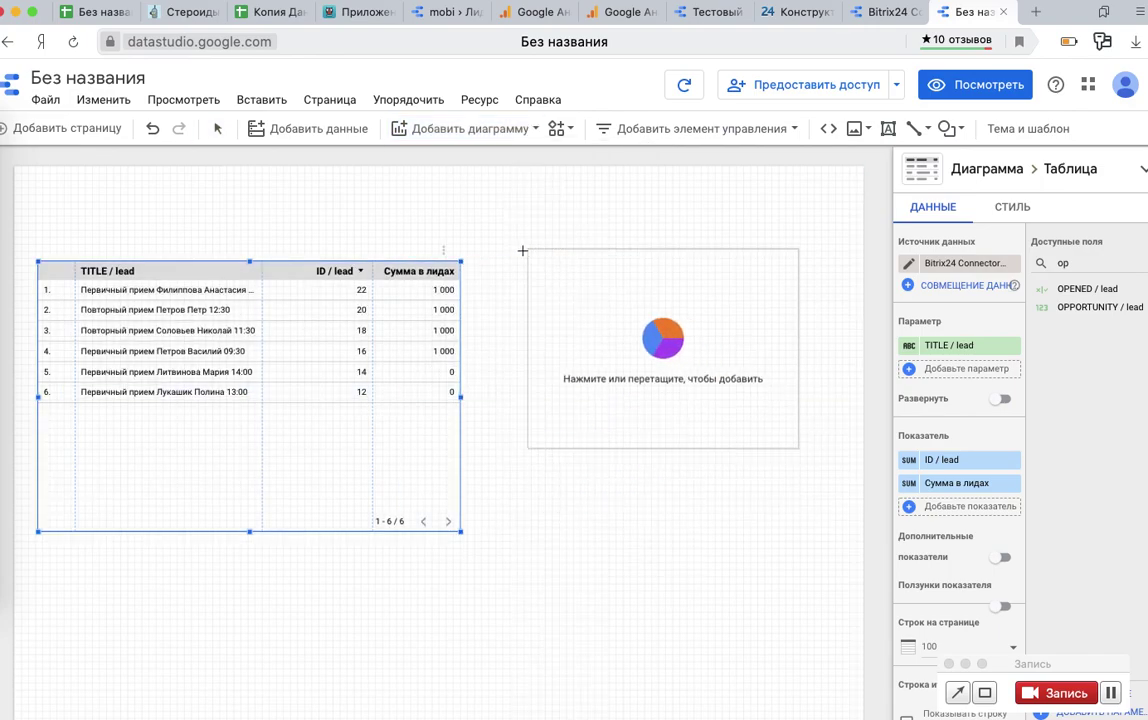
pyautogui.click(490, 253)
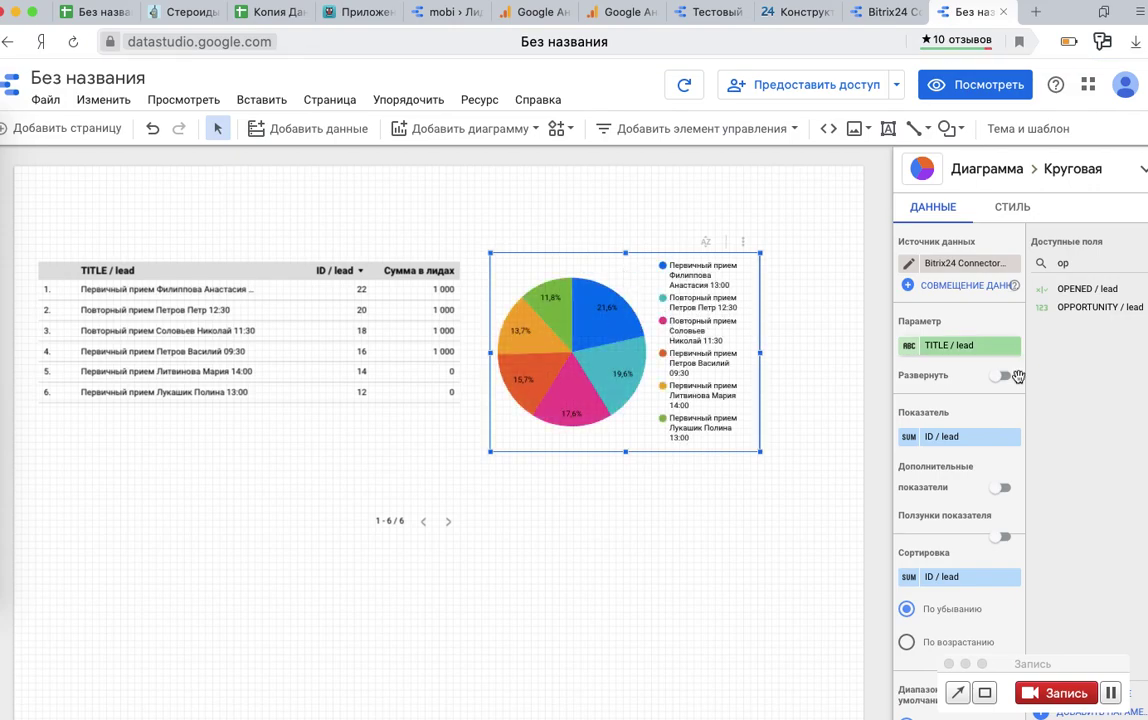
# Step: Search the available fields for "sou" and replace the pie chart's dimension with SOURCE_ID / lead
pyautogui.click(1108, 264)
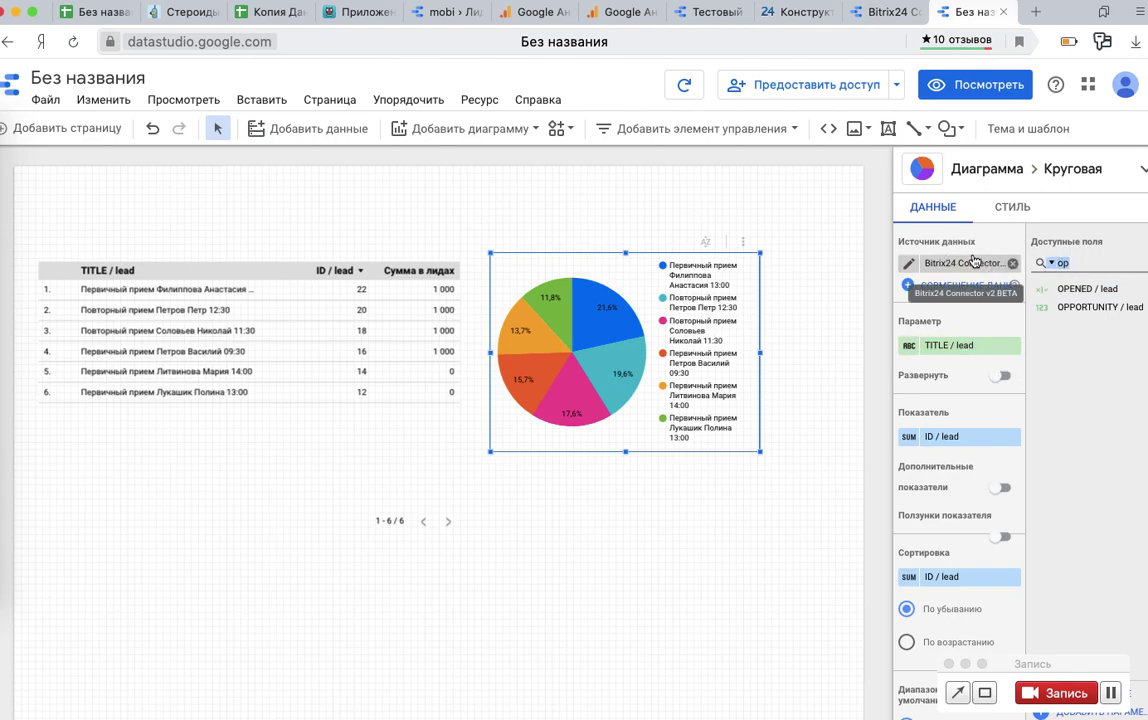
pyautogui.write('ыщг')
pyautogui.press('BackSpace')
pyautogui.press('BackSpace')
pyautogui.press('BackSpace')
pyautogui.write('sou')
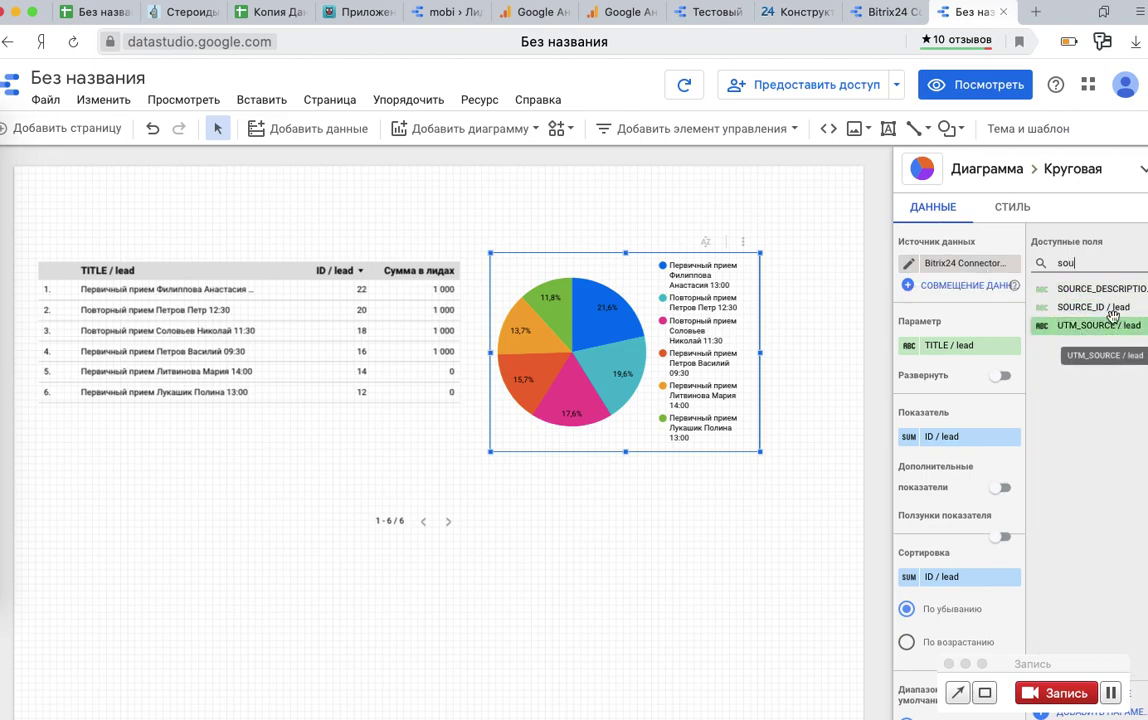
pyautogui.moveTo(1112, 310); pyautogui.dragTo(989, 354)
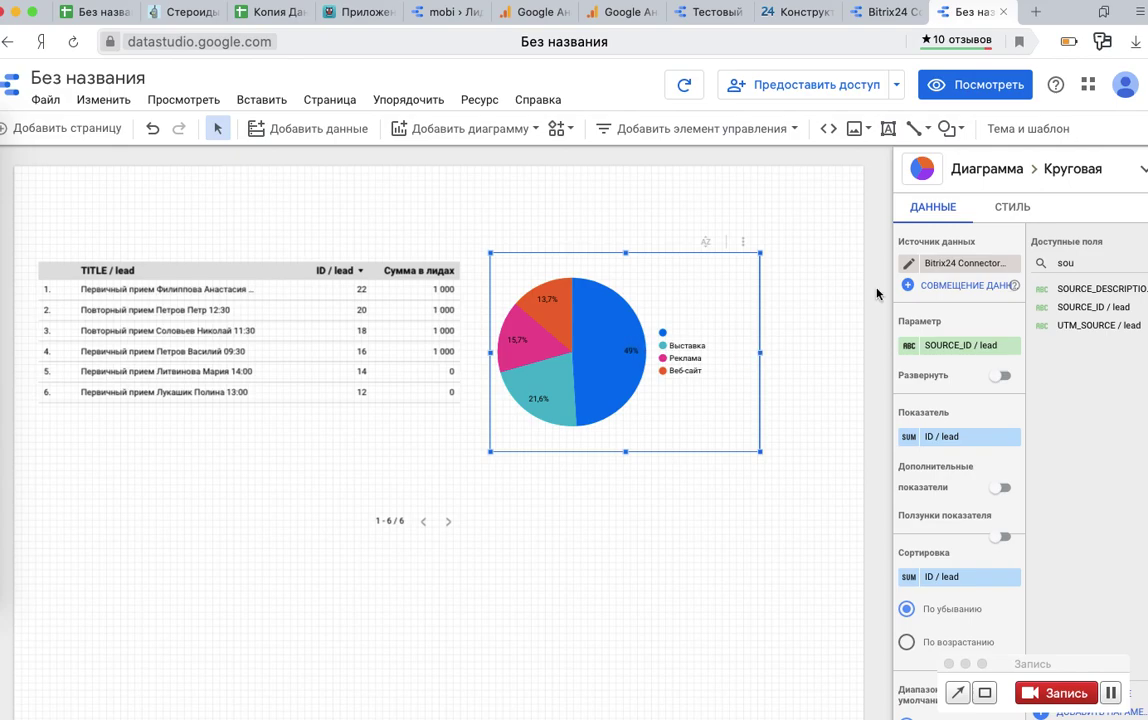
# Step: Change the aggregation of the pie chart's ID / lead metric to Количество
pyautogui.click(908, 437)
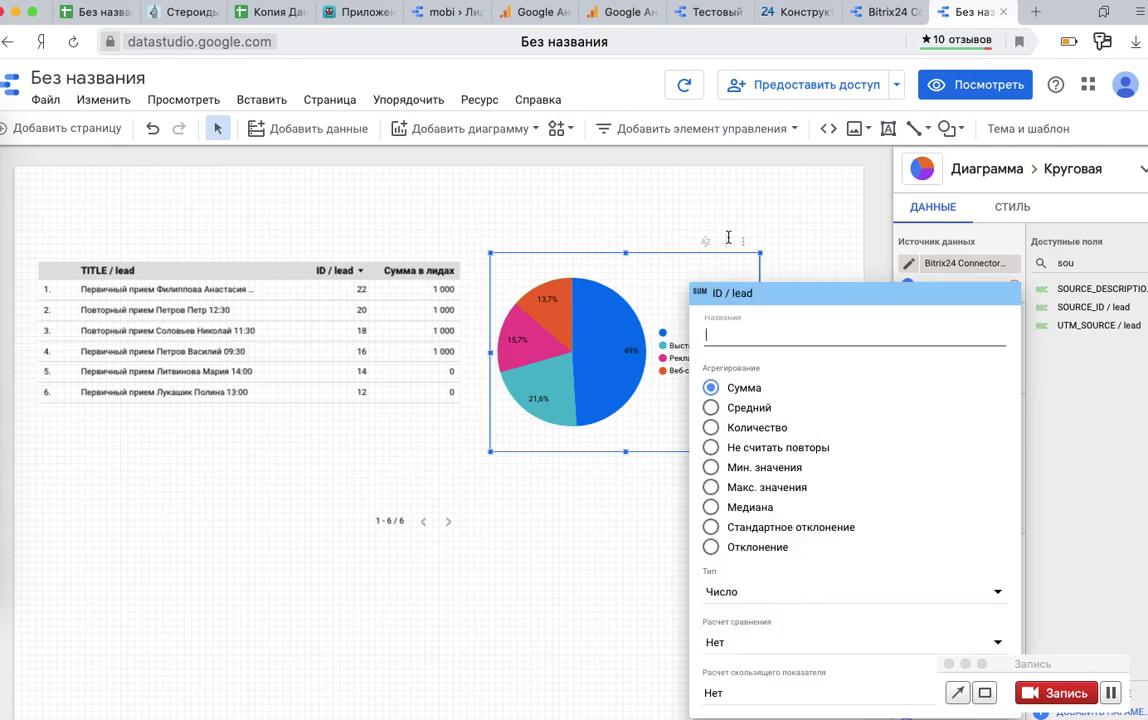
pyautogui.click(733, 428)
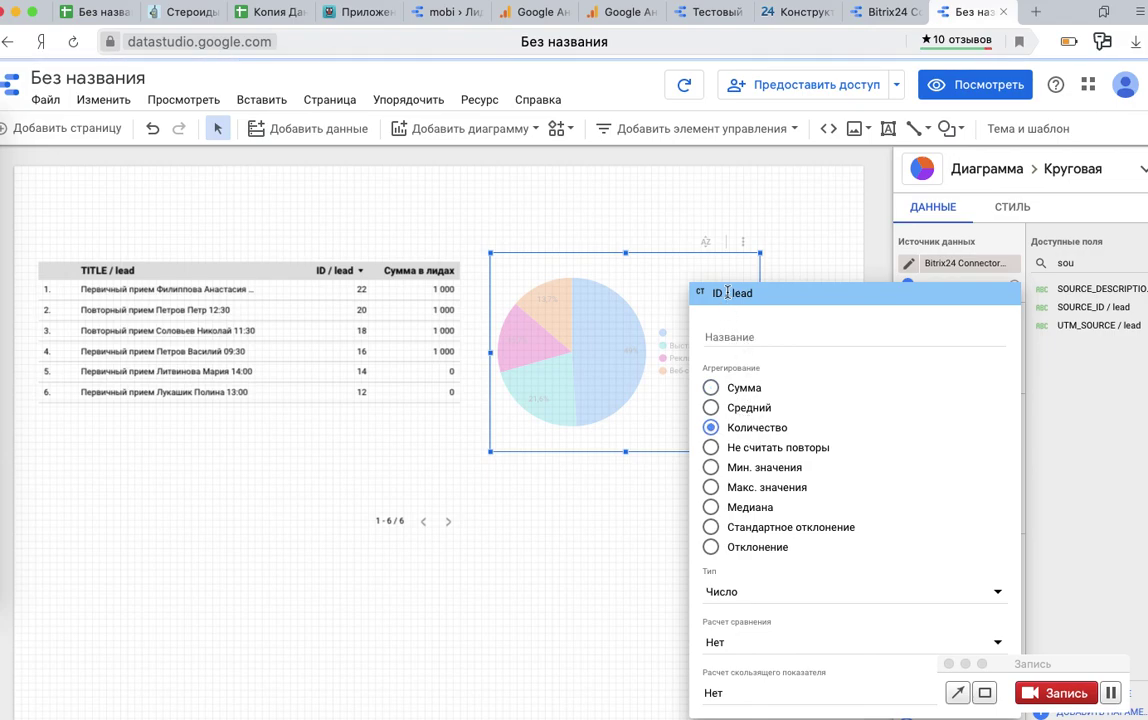
pyautogui.click(776, 387)
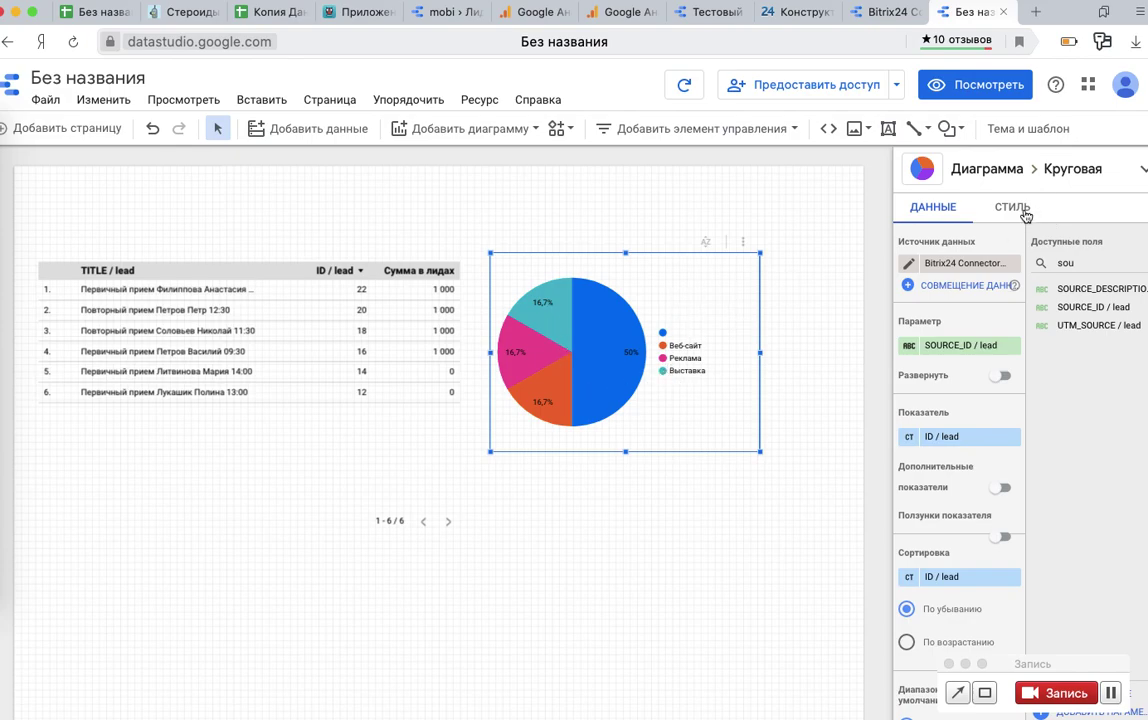
# Step: Look through the pie chart's style settings and set its slice labels to Значение
pyautogui.click(1025, 214)
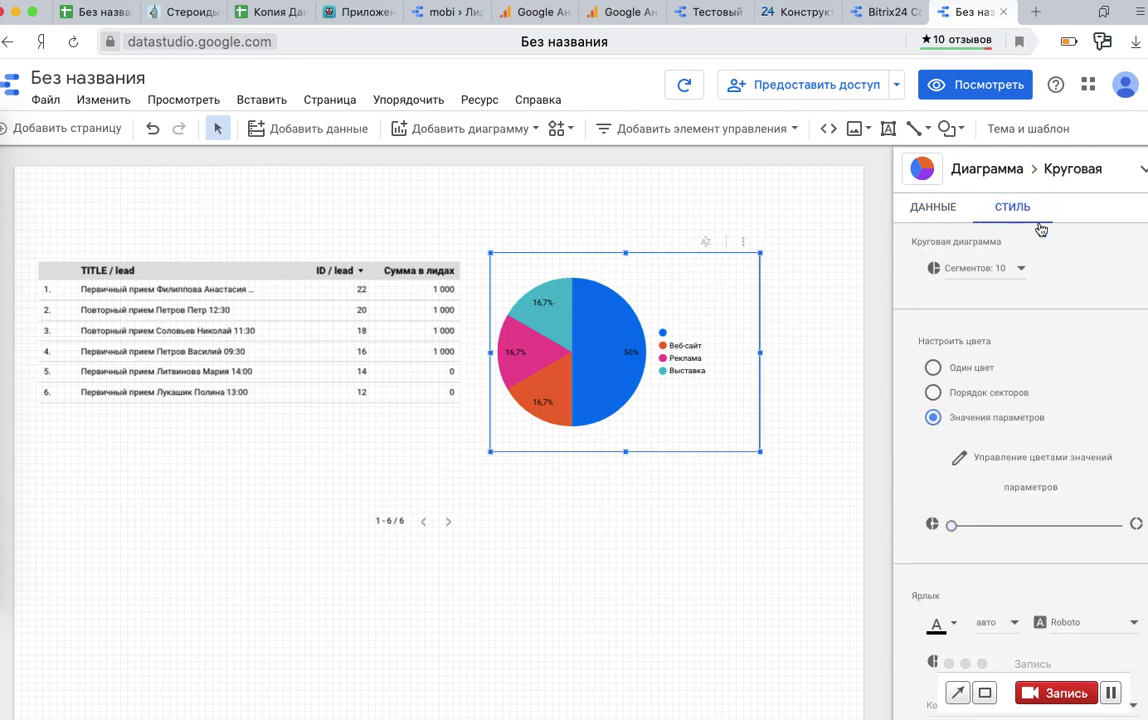
pyautogui.scroll(-3, 970, 410)
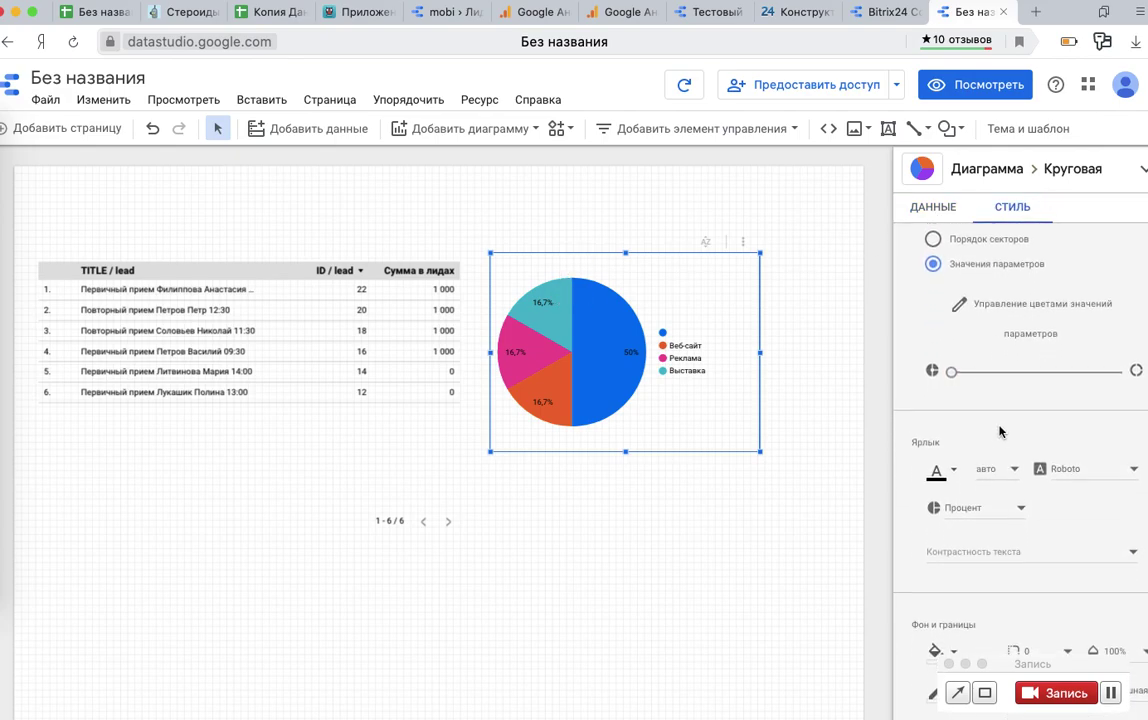
pyautogui.scroll(-5, 1030, 408)
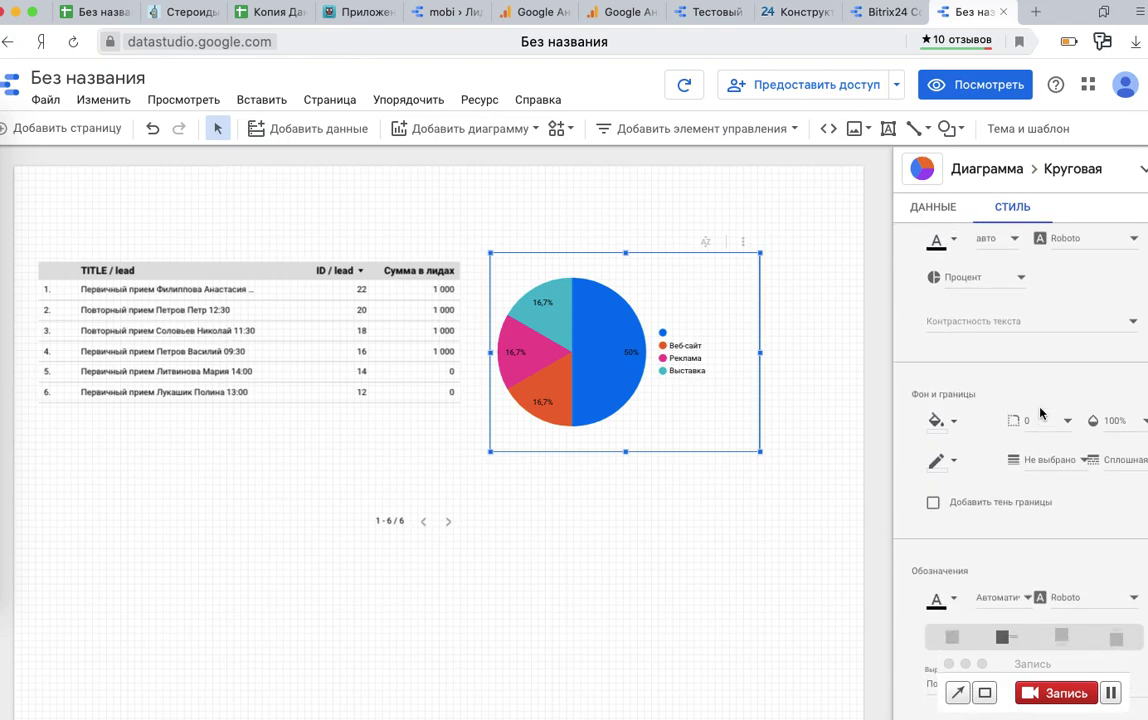
pyautogui.scroll(8, 1040, 414)
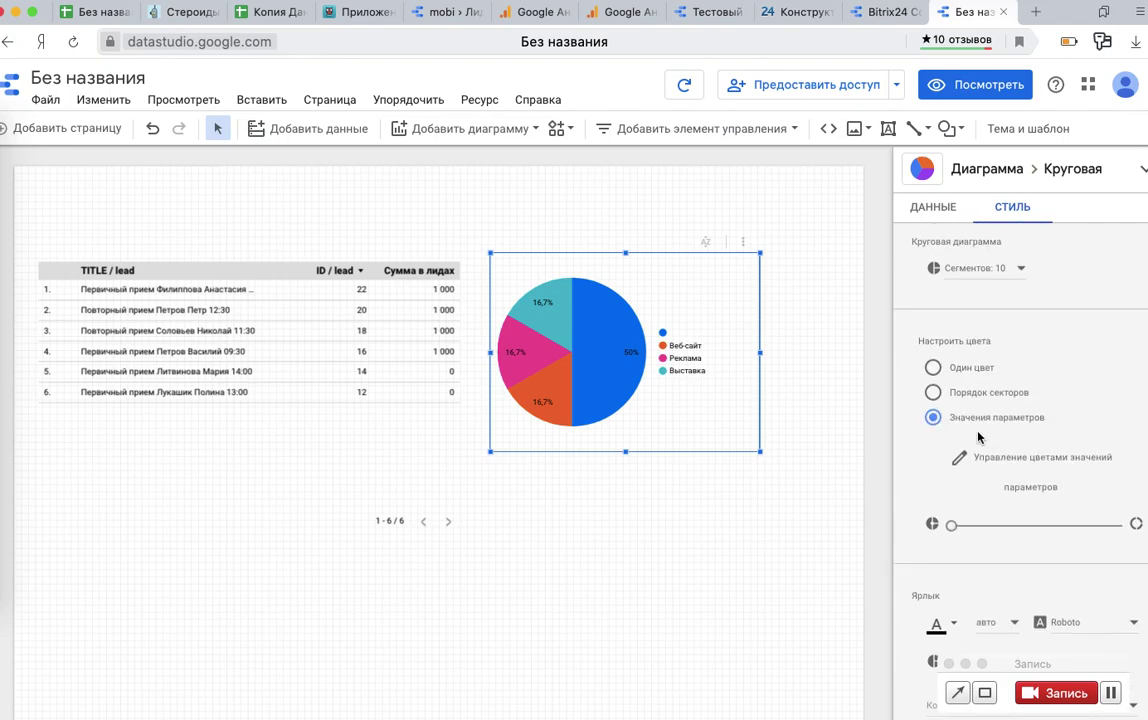
pyautogui.scroll(-6, 1045, 418)
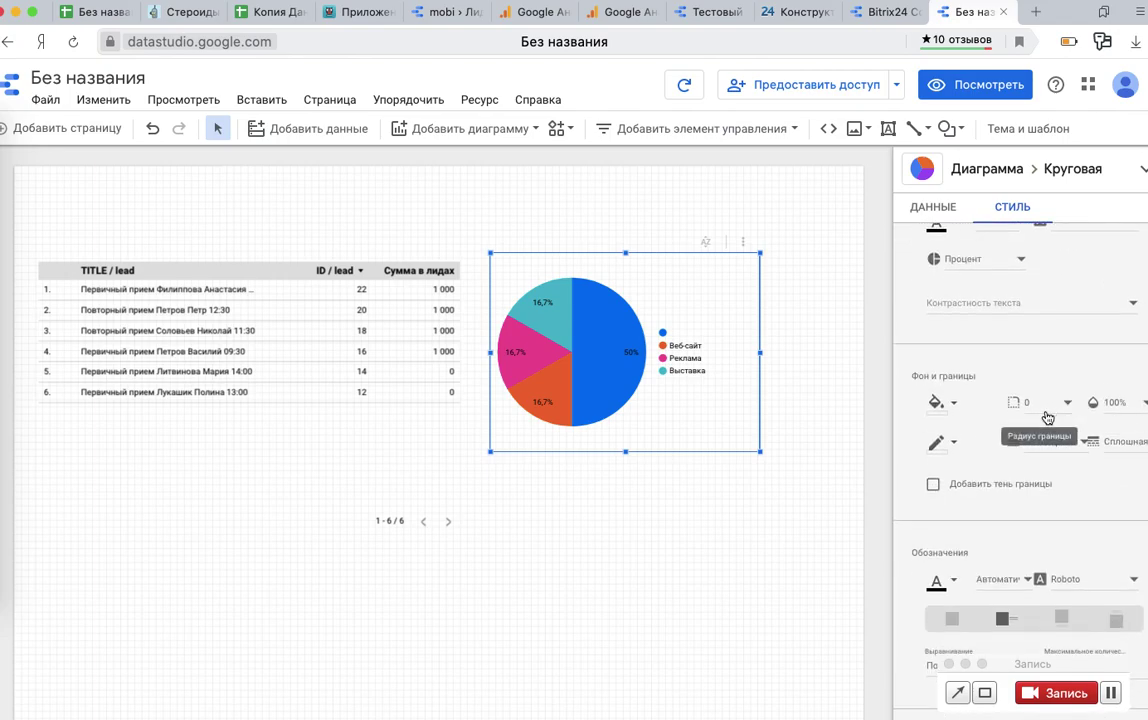
pyautogui.scroll(-1, 1046, 416)
pyautogui.scroll(-1, 1040, 474)
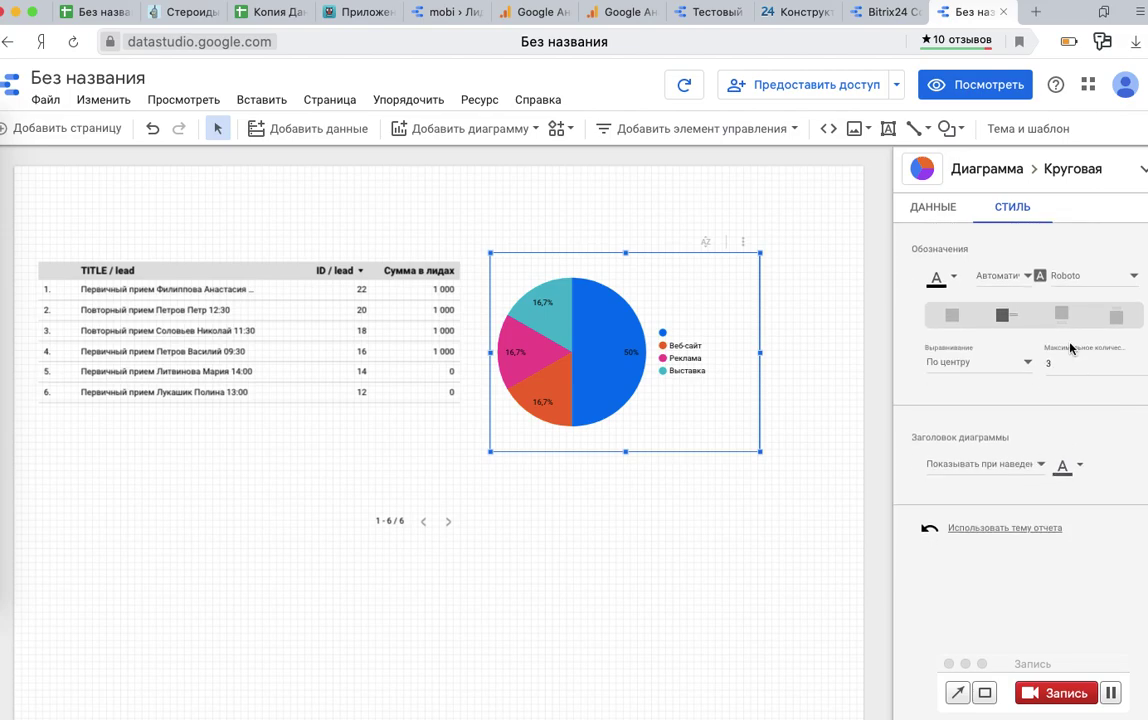
pyautogui.scroll(2, 1071, 348)
pyautogui.scroll(6, 1071, 349)
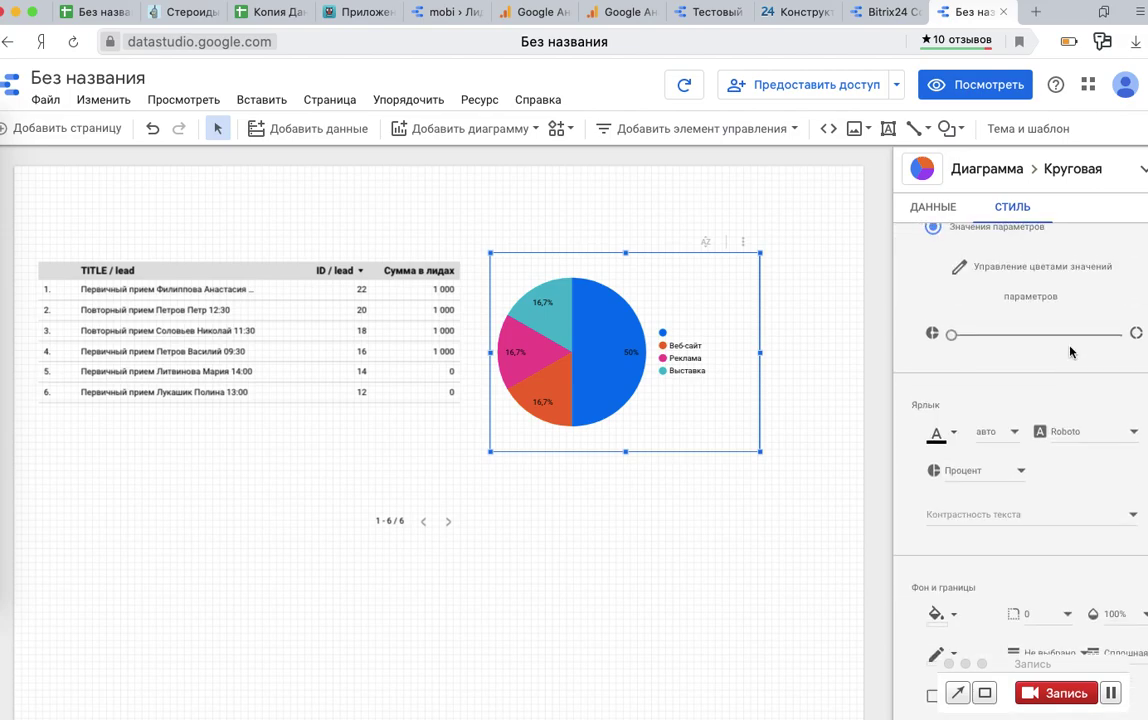
pyautogui.click(982, 473)
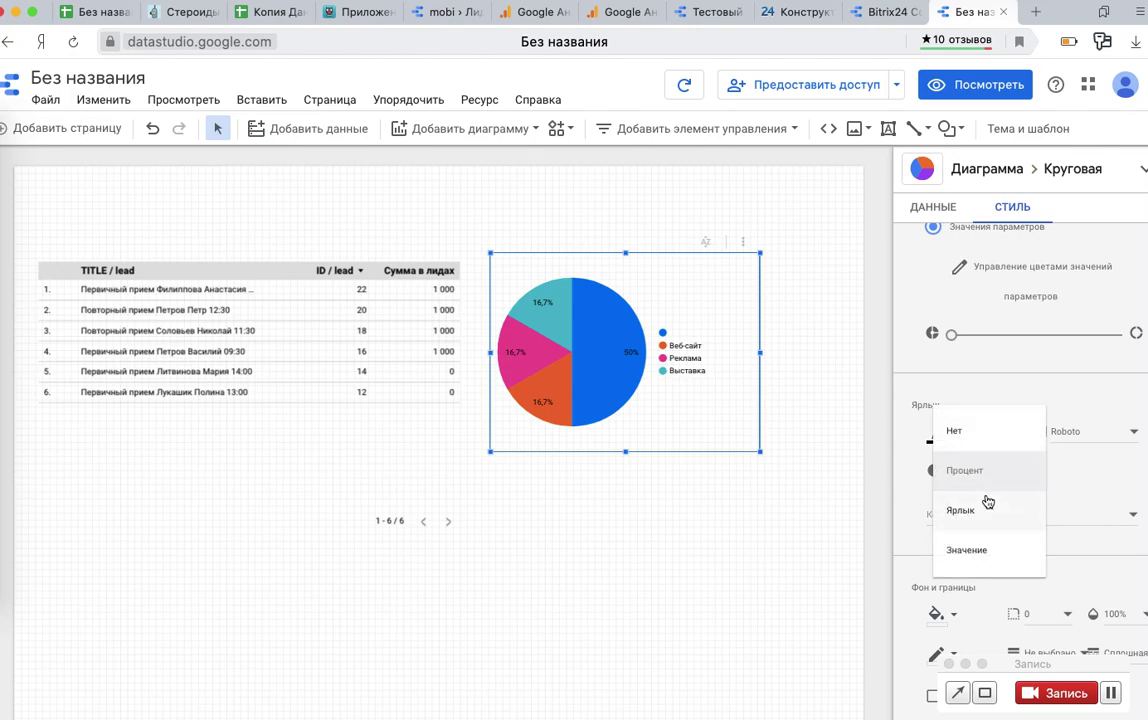
pyautogui.click(983, 547)
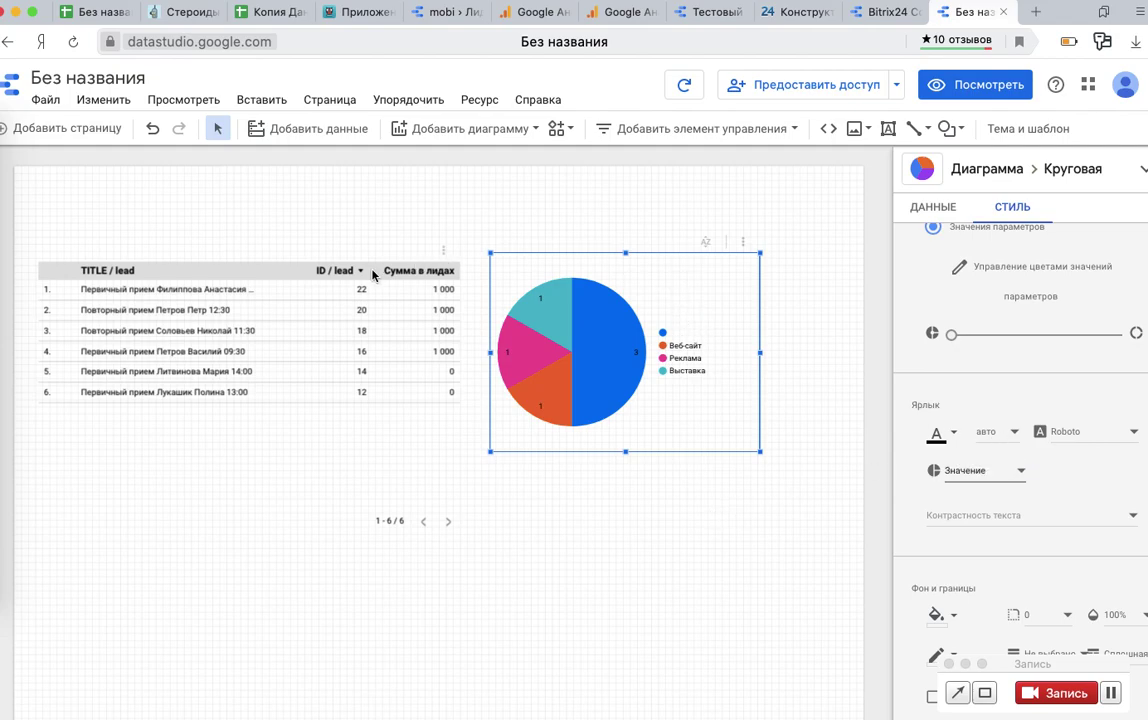
pyautogui.click(340, 275)
pyautogui.click(623, 314)
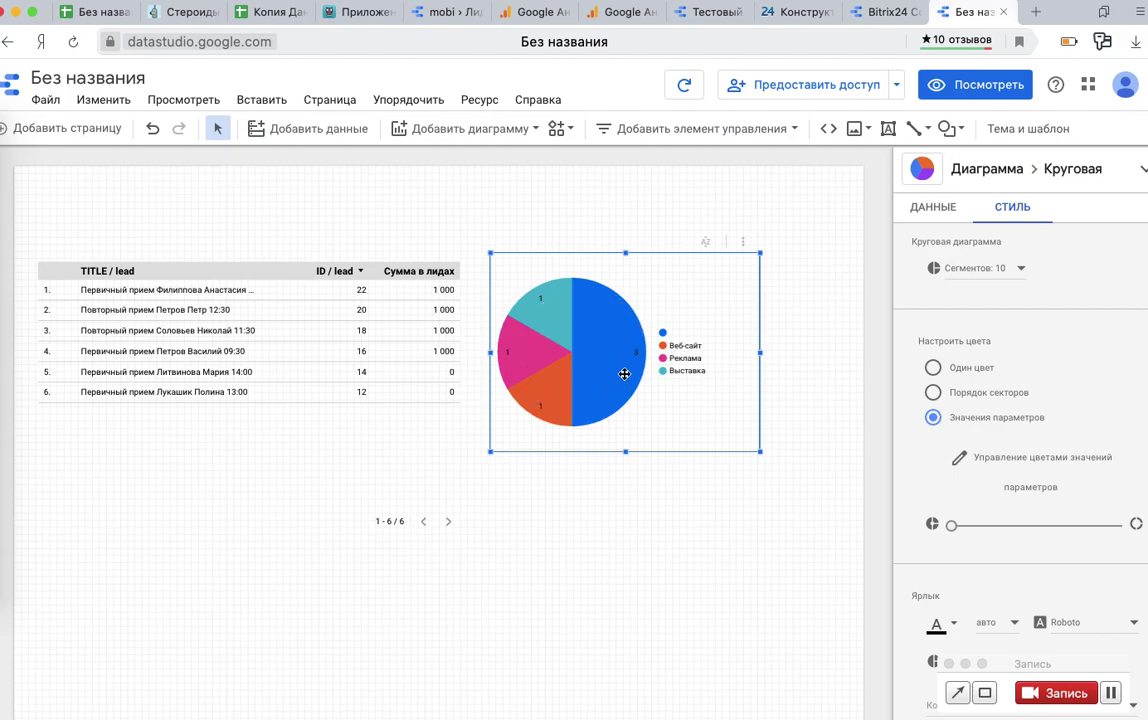
pyautogui.click(651, 193)
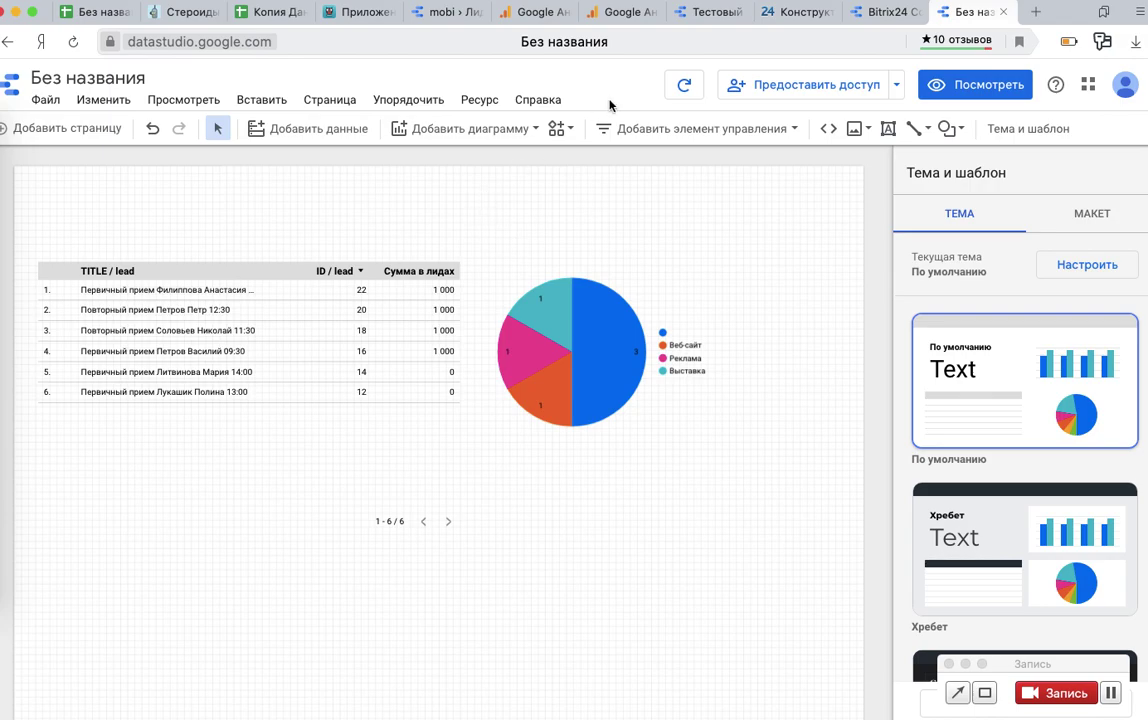
# Step: Add a date range control (Диапазон дат) above the table
pyautogui.click(683, 135)
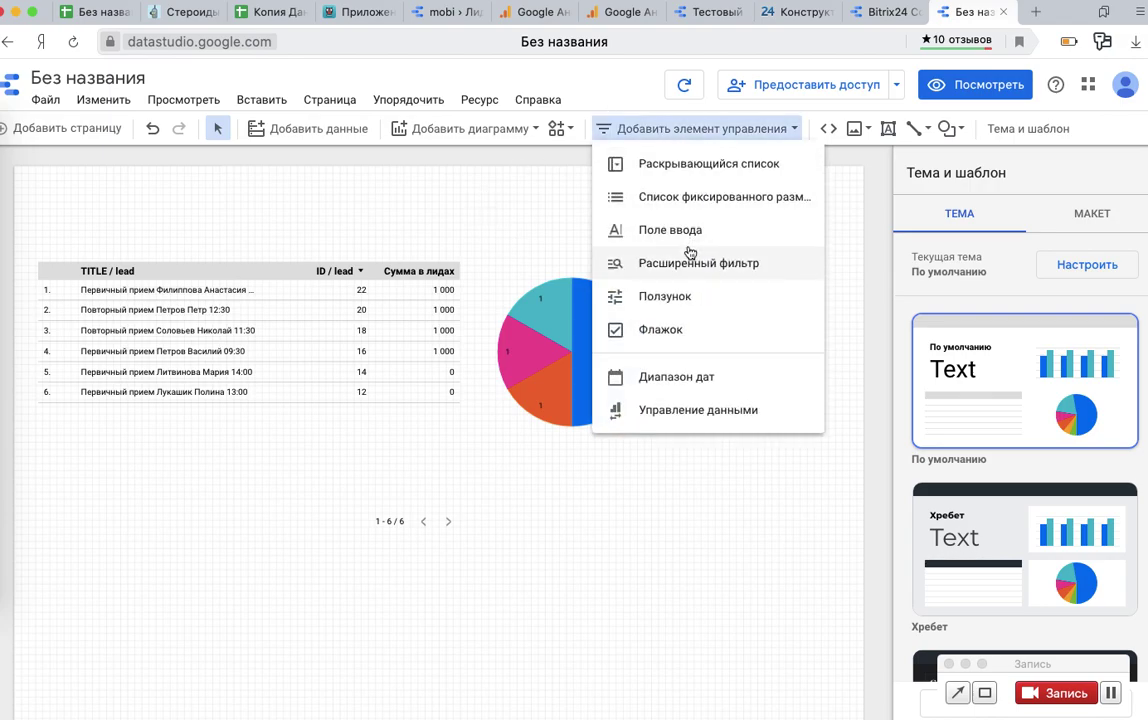
pyautogui.click(683, 377)
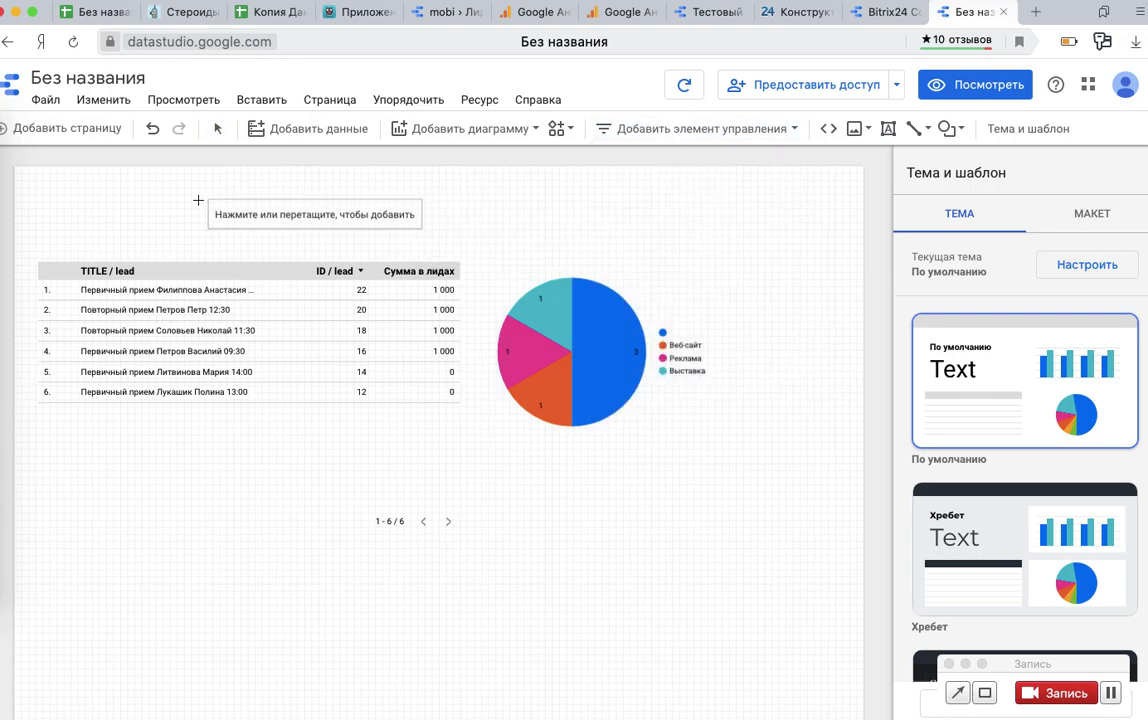
pyautogui.click(146, 200)
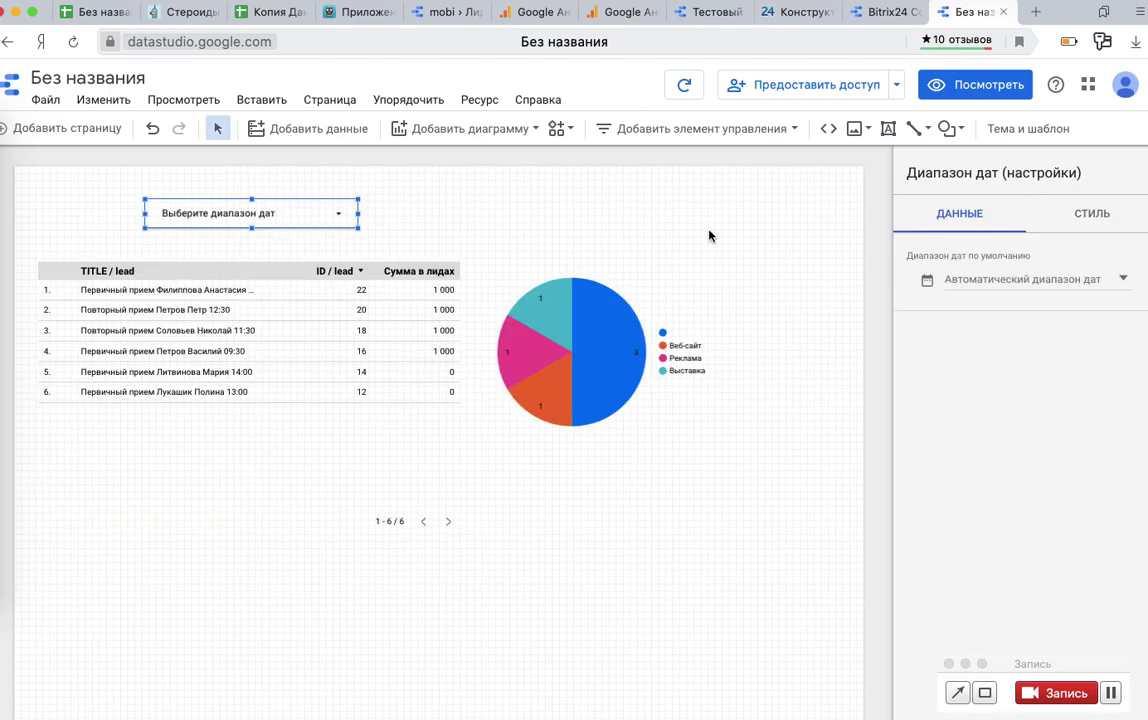
# Step: Set the date range control's default range to 1 August 2020 – 31 October 2020
pyautogui.click(1103, 284)
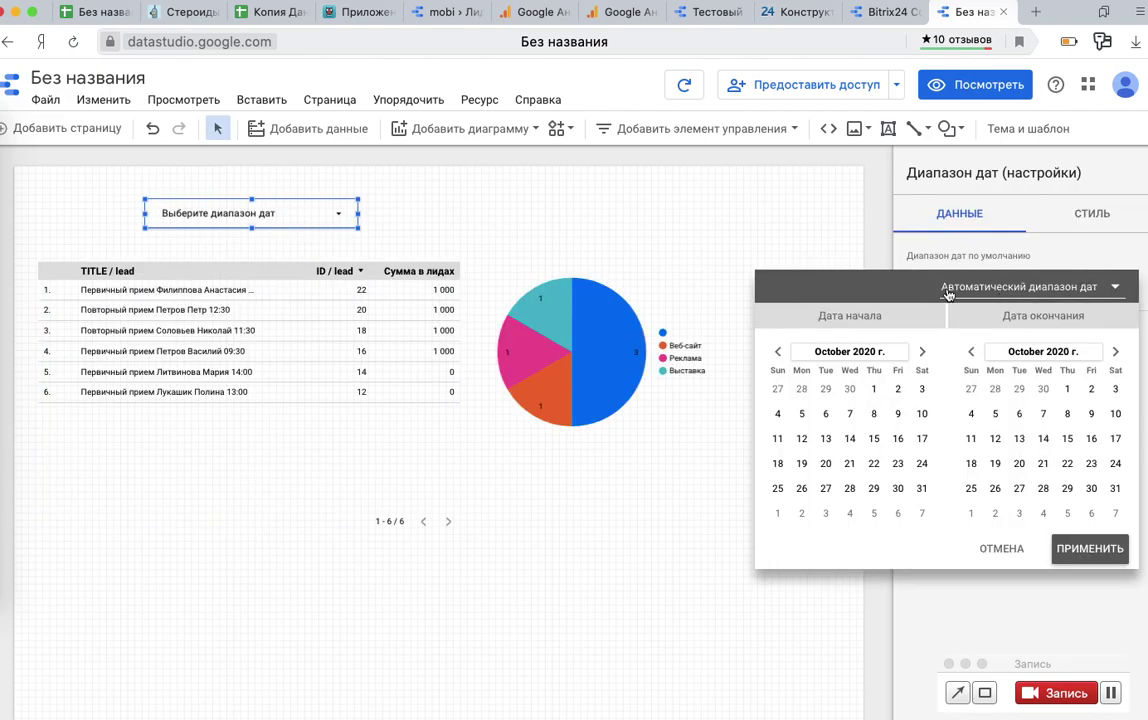
pyautogui.click(778, 351)
pyautogui.click(778, 351)
pyautogui.click(922, 389)
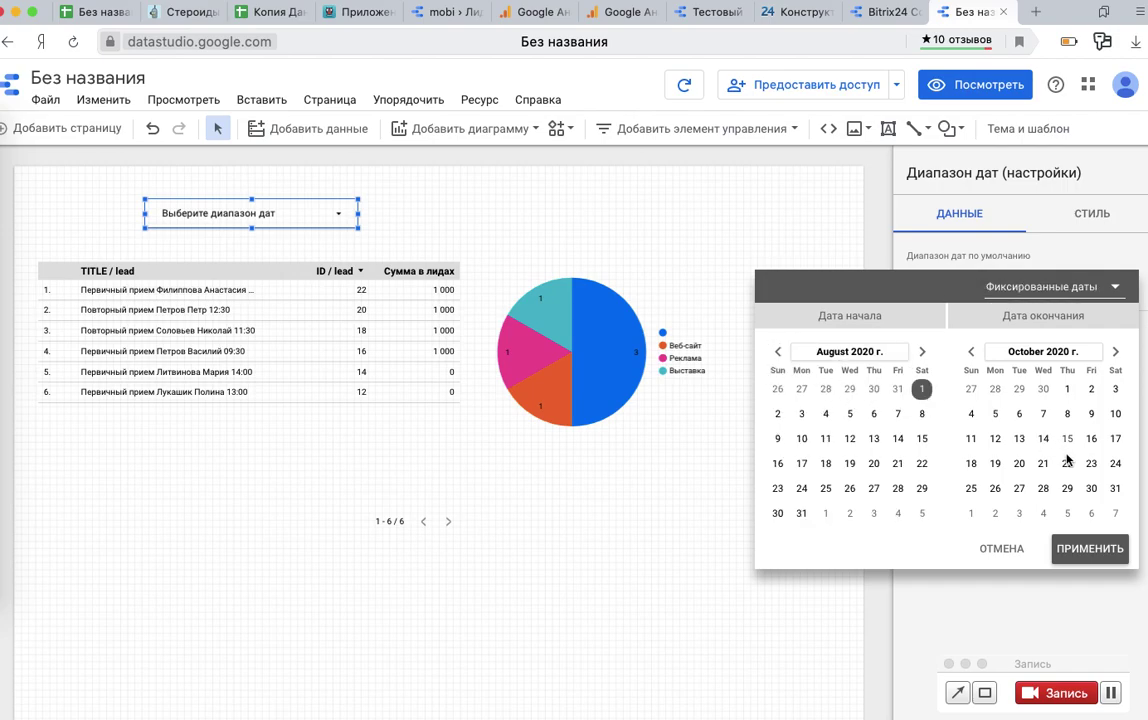
pyautogui.click(1116, 489)
pyautogui.click(1090, 548)
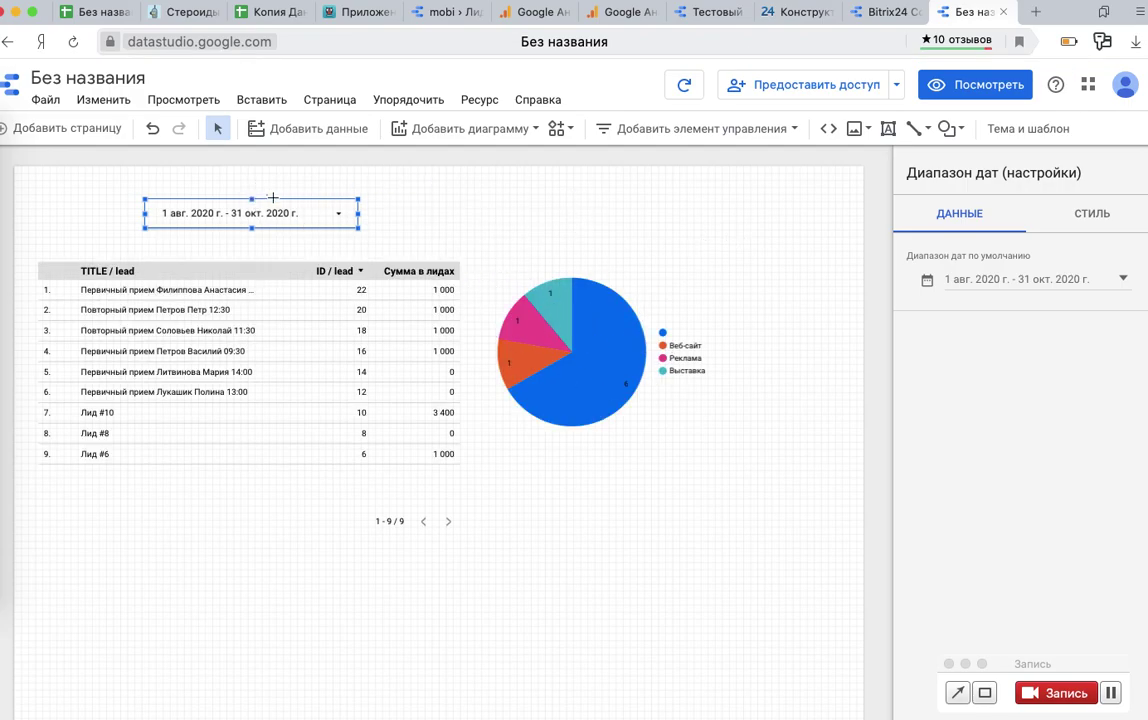
# Step: Switch the pie chart's default date range to Специальные, and move the chart farther from the table and slightly lower
pyautogui.click(242, 180)
pyautogui.click(657, 299)
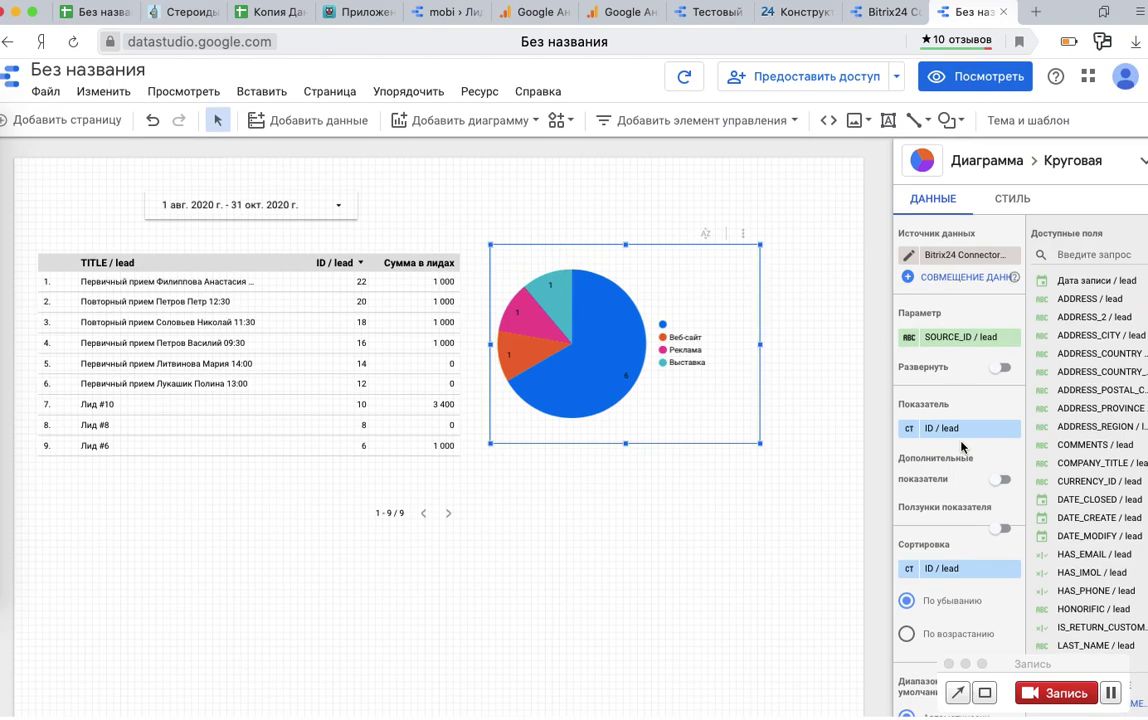
pyautogui.scroll(-5, 958, 480)
pyautogui.scroll(-1, 958, 483)
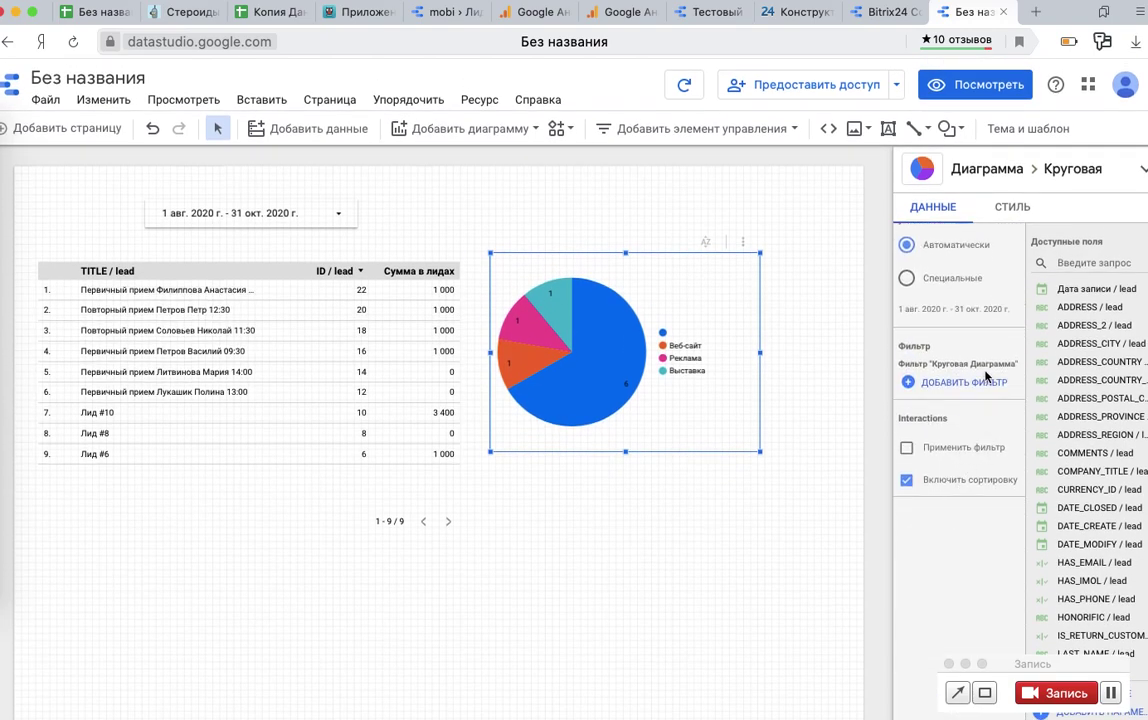
pyautogui.scroll(2, 940, 312)
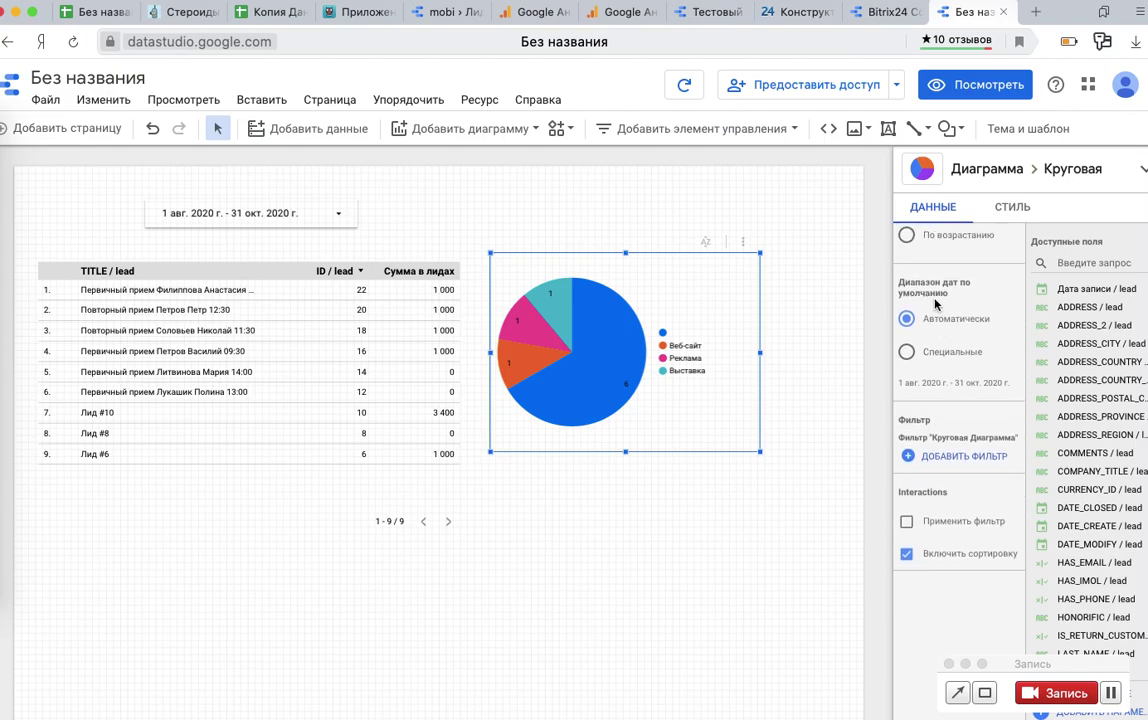
pyautogui.click(948, 354)
pyautogui.click(965, 385)
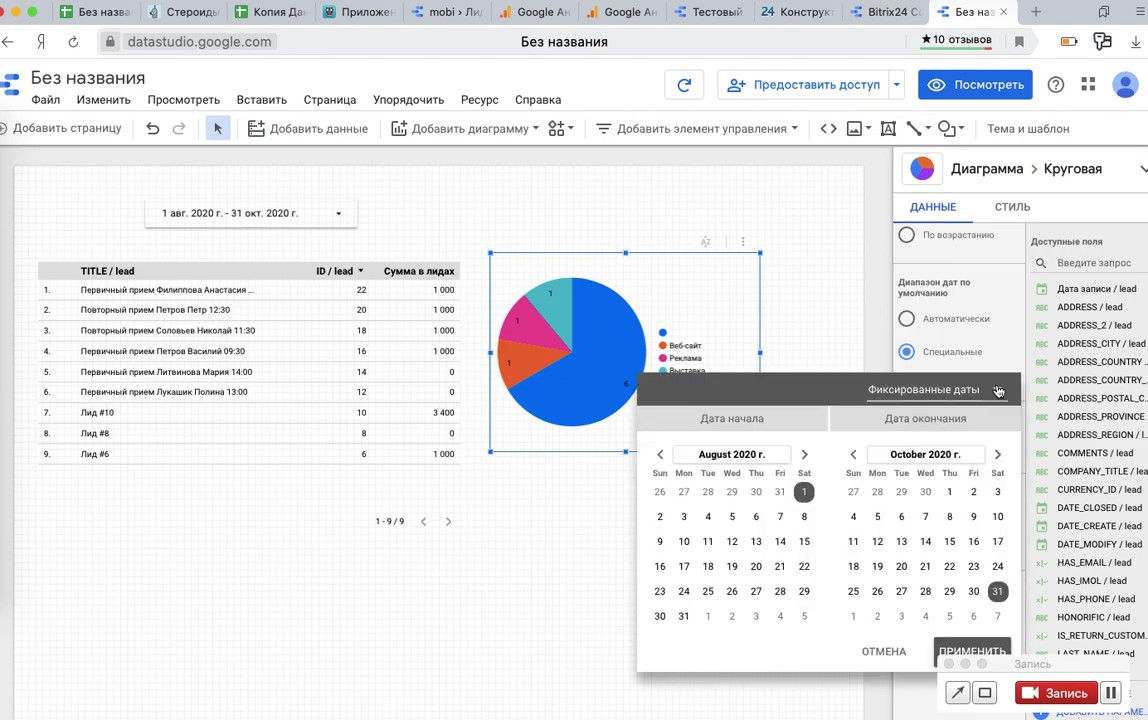
pyautogui.click(787, 269)
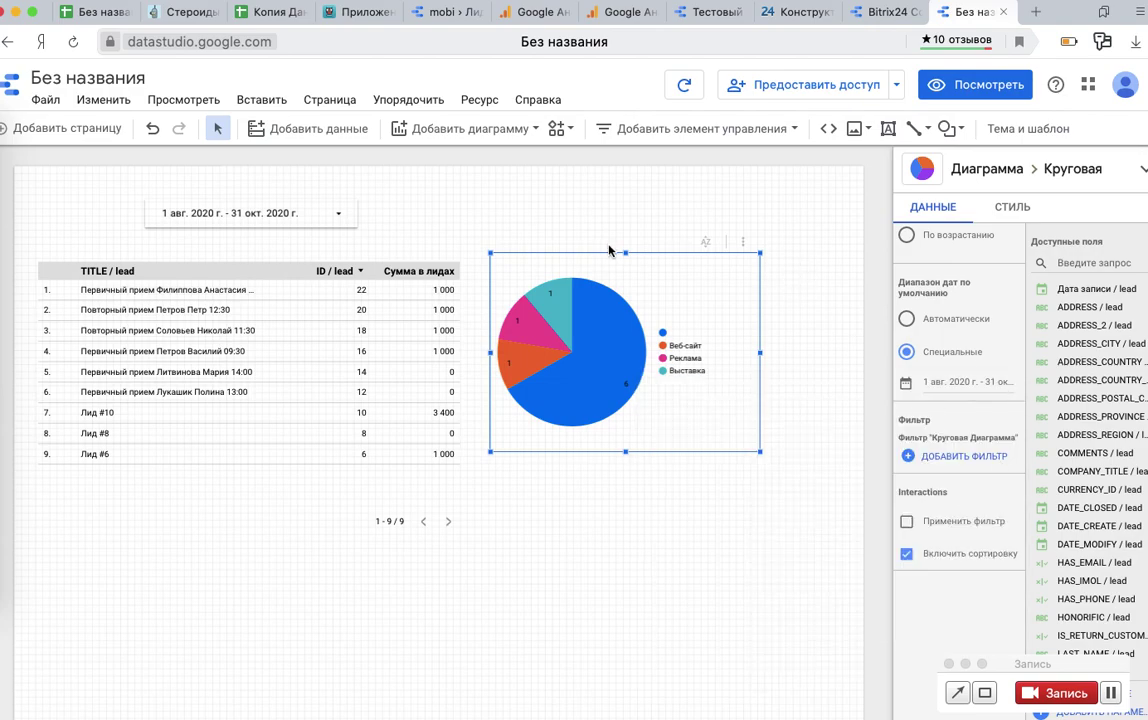
pyautogui.moveTo(612, 280); pyautogui.dragTo(681, 302)
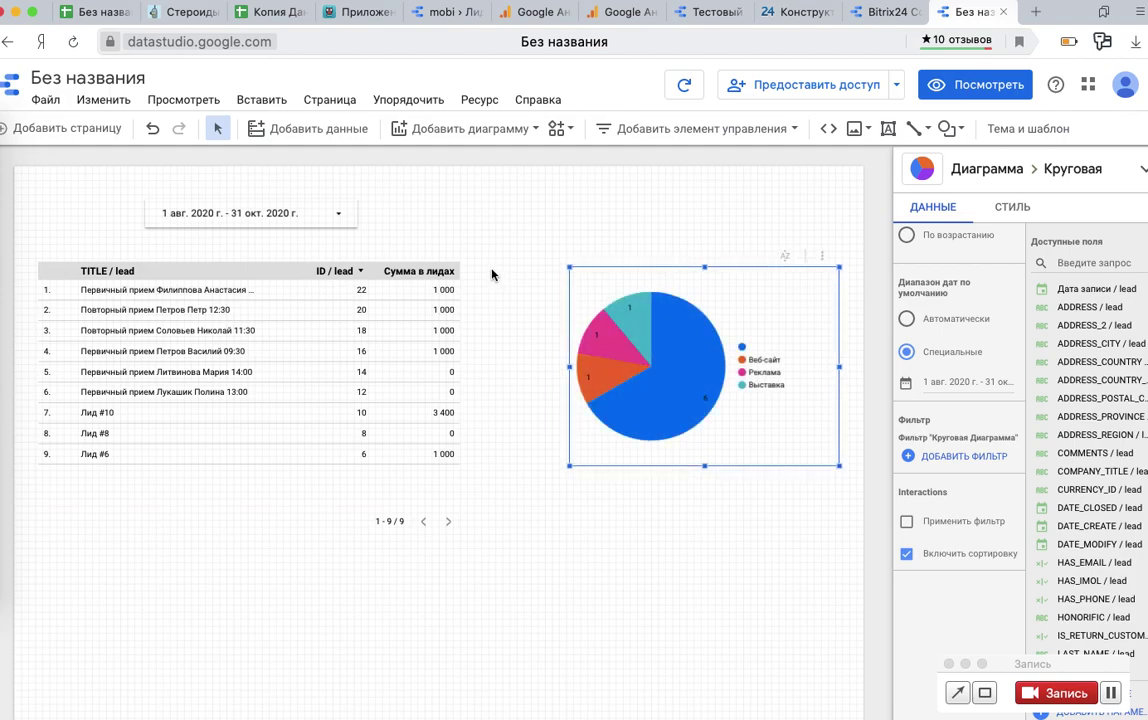